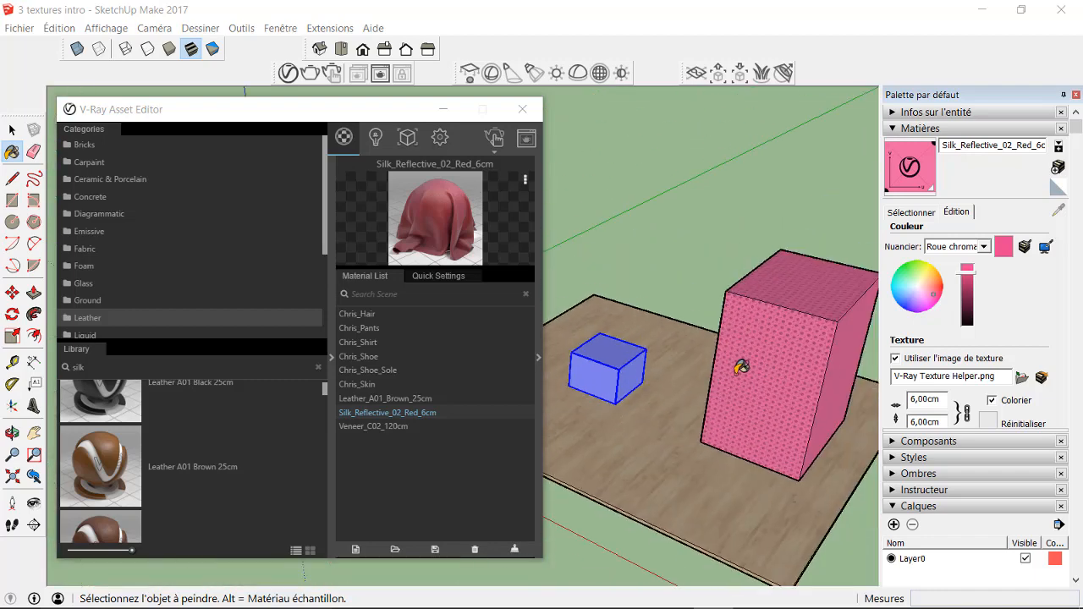
Start an interactive V-Ray render of the scene, minimize the Asset Editor and place the frame buffer beside the boxes in the model.
{"action": "scroll", "coordinate": [741, 367], "scroll_direction": "up", "scroll_amount": 3}
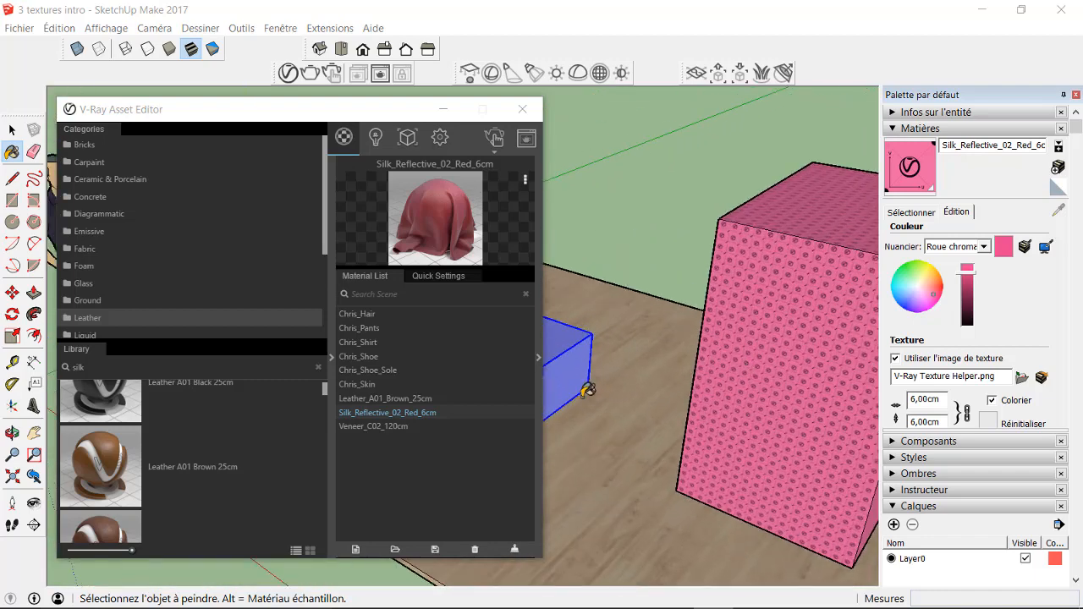
{"action": "left_click_drag", "start_coordinate": [313, 116], "coordinate": [300, 202]}
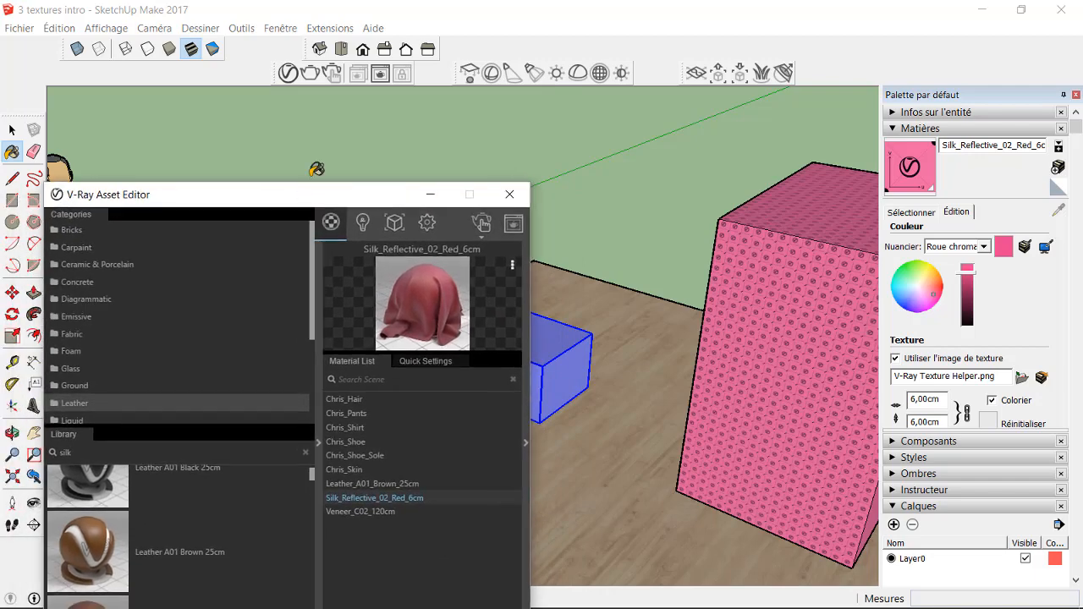
{"action": "left_click", "coordinate": [332, 76]}
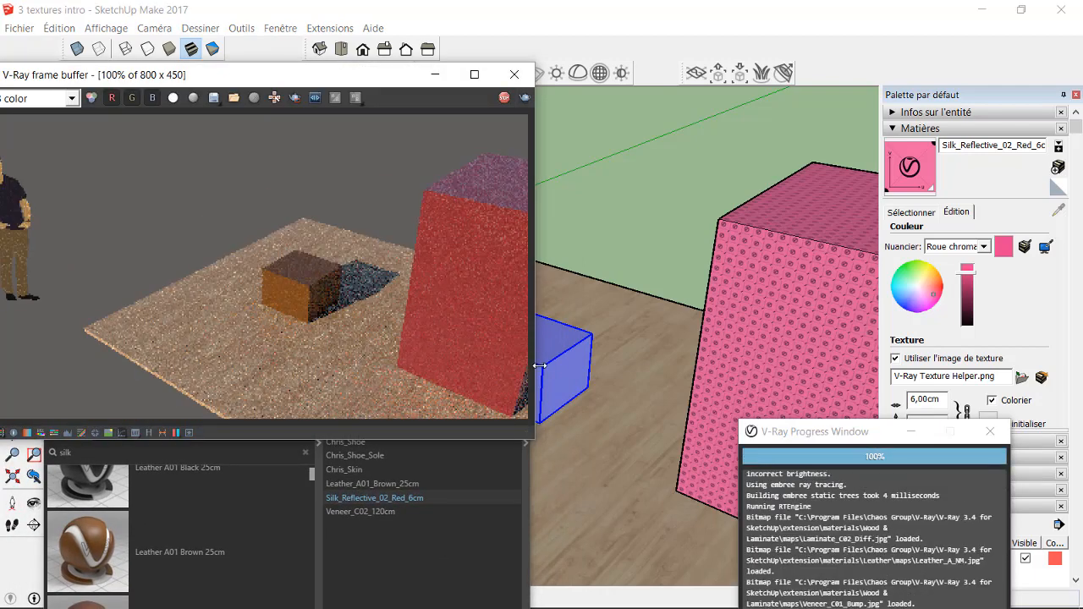
{"action": "left_click_drag", "start_coordinate": [353, 76], "coordinate": [800, 60]}
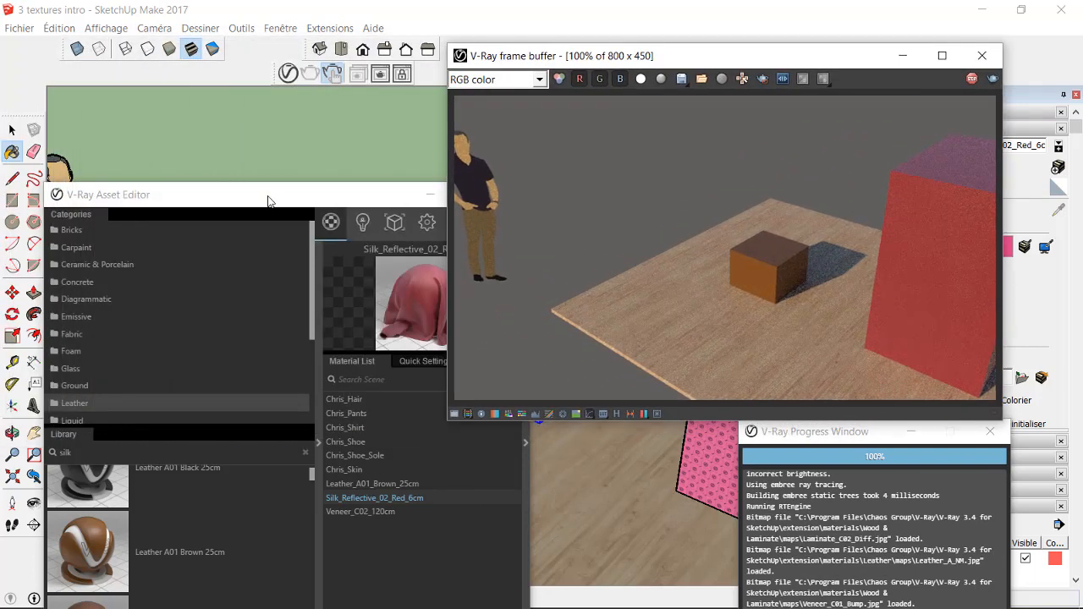
{"action": "left_click_drag", "start_coordinate": [267, 202], "coordinate": [171, 269]}
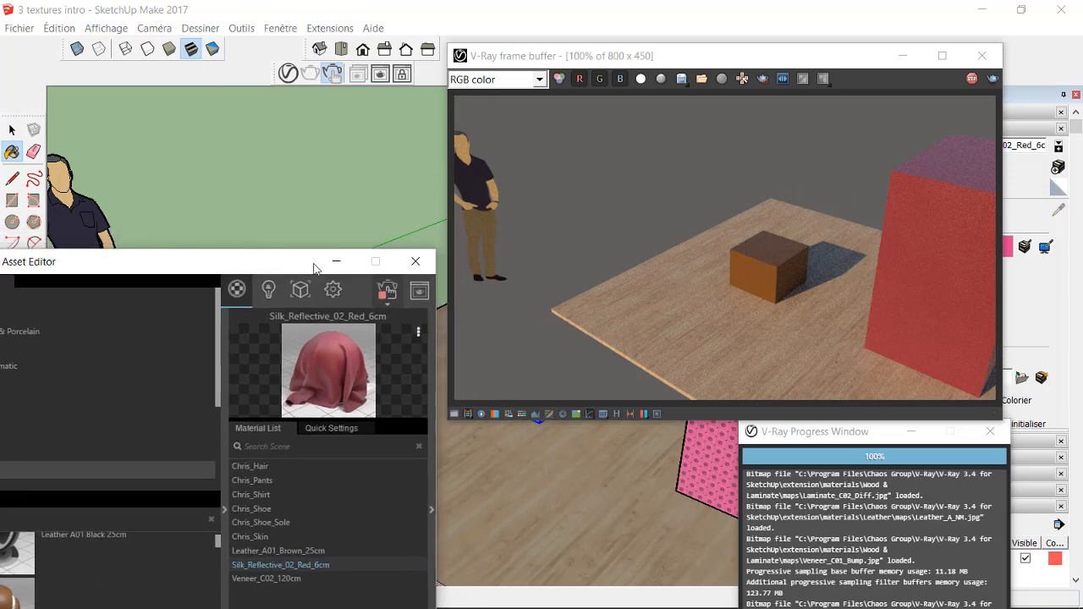
{"action": "left_click", "coordinate": [336, 262]}
{"action": "mouse_move", "coordinate": [663, 58]}
{"action": "left_mouse_down"}
{"action": "mouse_move", "coordinate": [227, 135]}
{"action": "mouse_move", "coordinate": [274, 126]}
{"action": "left_mouse_up"}
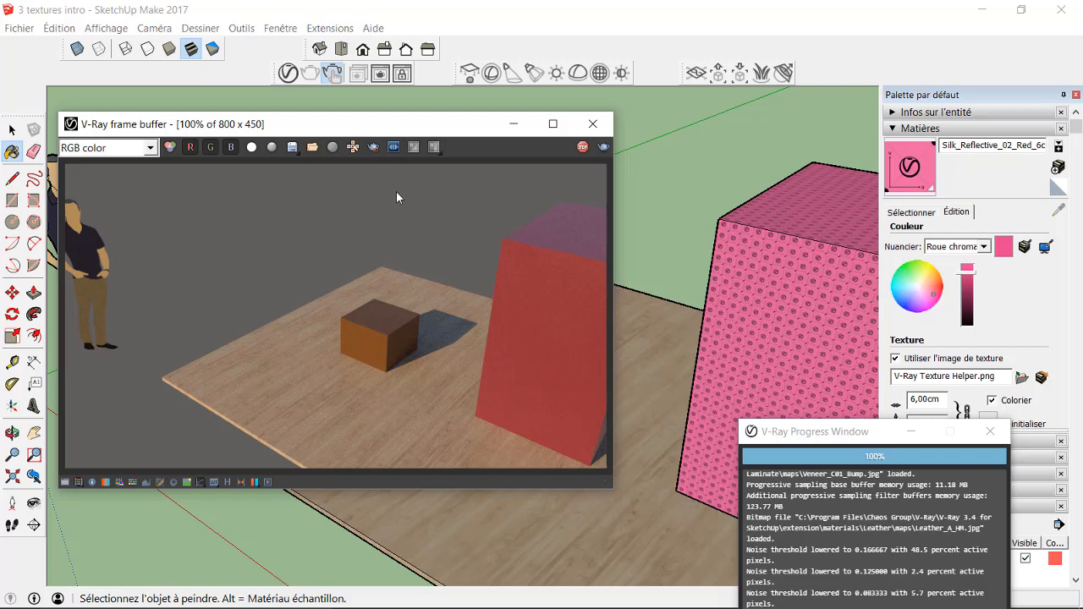
{"action": "mouse_move", "coordinate": [431, 128]}
{"action": "left_mouse_down"}
{"action": "mouse_move", "coordinate": [277, 118]}
{"action": "mouse_move", "coordinate": [307, 147]}
{"action": "left_mouse_up"}
Examine the leather relief on the small box up close and from a low angle in the live render.
{"action": "scroll", "coordinate": [543, 341], "scroll_direction": "down", "scroll_amount": 3}
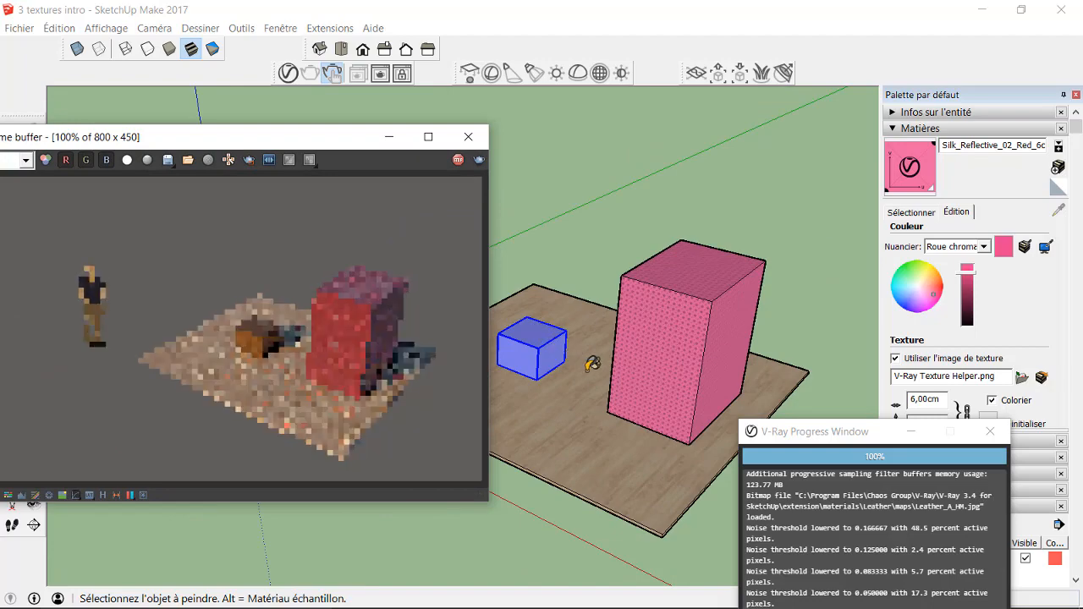
{"action": "scroll", "coordinate": [535, 347], "scroll_direction": "up", "scroll_amount": 2}
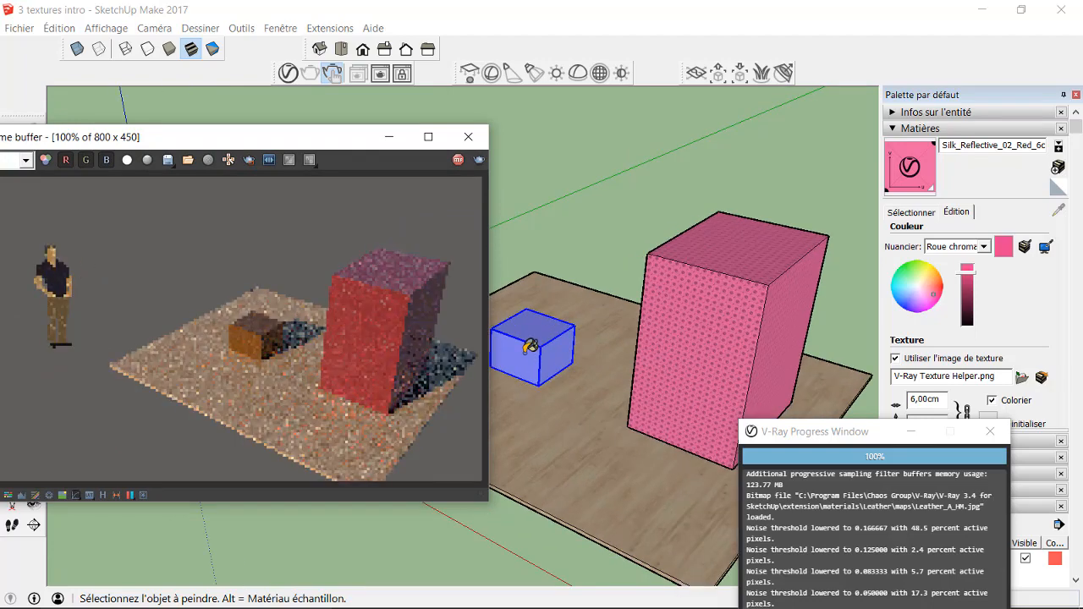
{"action": "scroll", "coordinate": [530, 347], "scroll_direction": "up", "scroll_amount": 6}
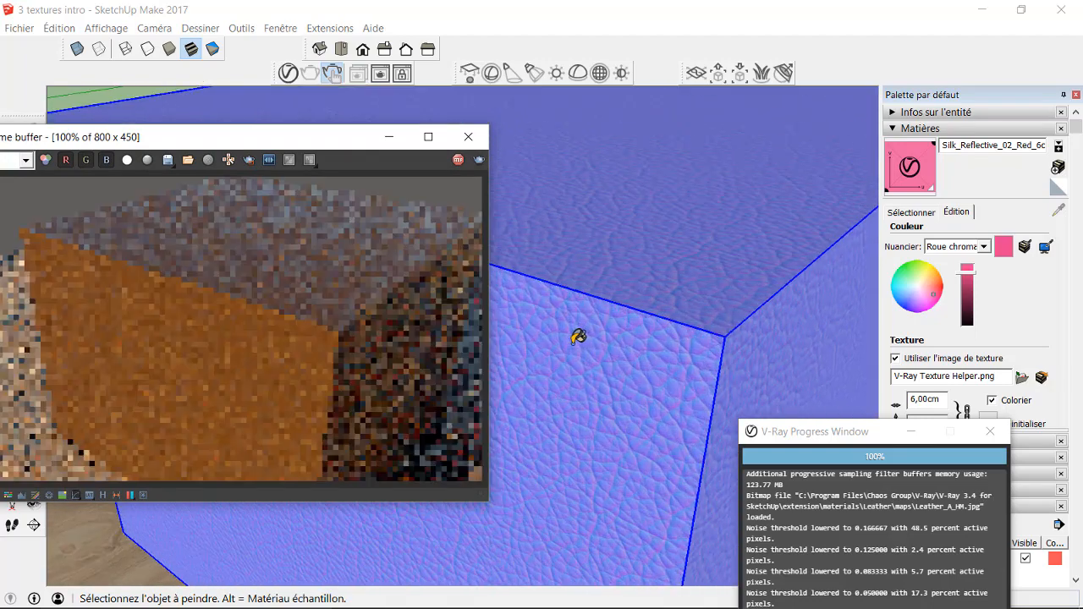
{"action": "scroll", "coordinate": [624, 334], "scroll_direction": "up", "scroll_amount": 2}
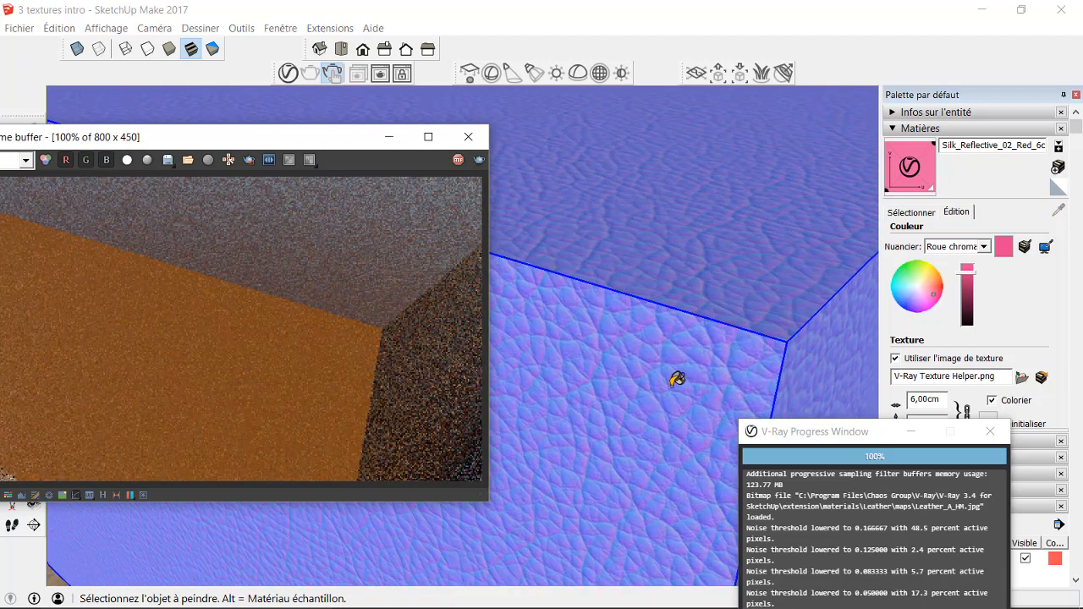
{"action": "middle_click_drag", "start_coordinate": [665, 378], "coordinate": [677, 307]}
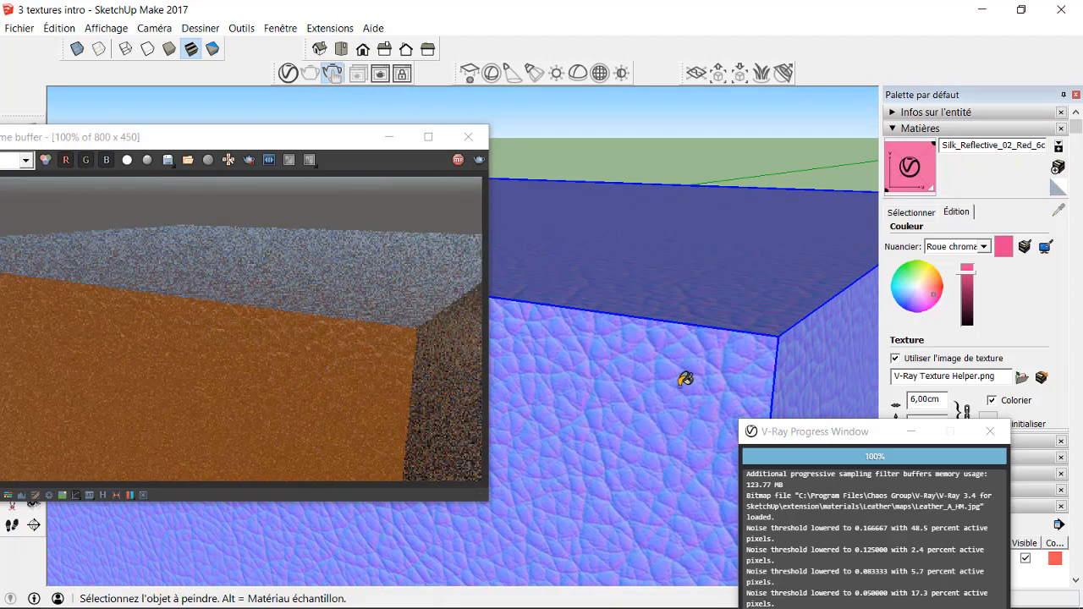
{"action": "middle_click_drag", "start_coordinate": [685, 377], "coordinate": [648, 355]}
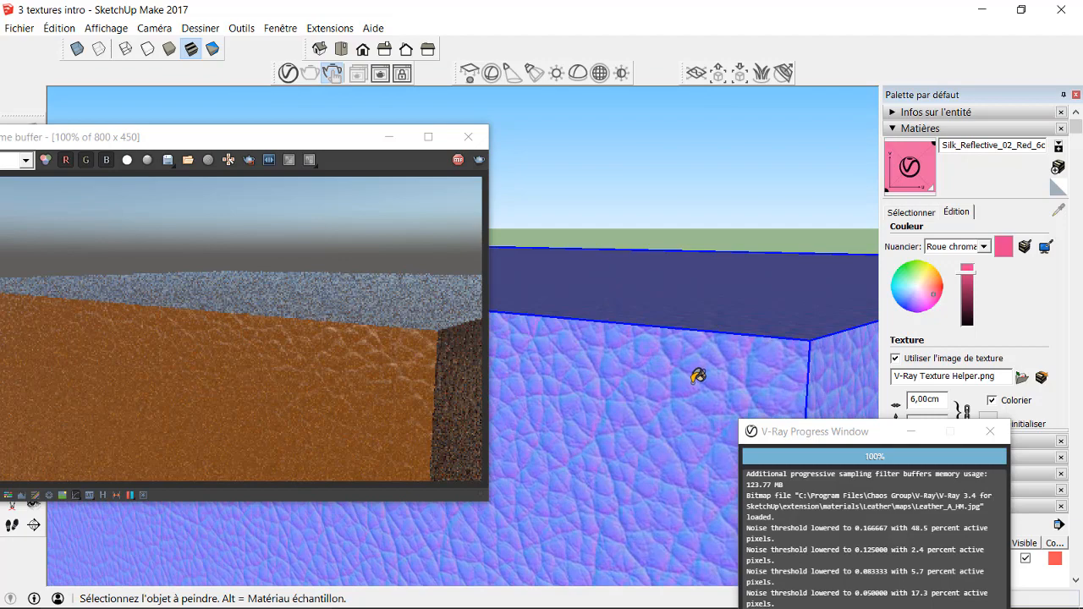
{"action": "mouse_move", "coordinate": [708, 386]}
{"action": "middle_mouse_down"}
{"action": "mouse_move", "coordinate": [659, 390]}
{"action": "mouse_move", "coordinate": [629, 381]}
{"action": "mouse_move", "coordinate": [624, 365]}
{"action": "mouse_move", "coordinate": [680, 382]}
{"action": "middle_mouse_up"}
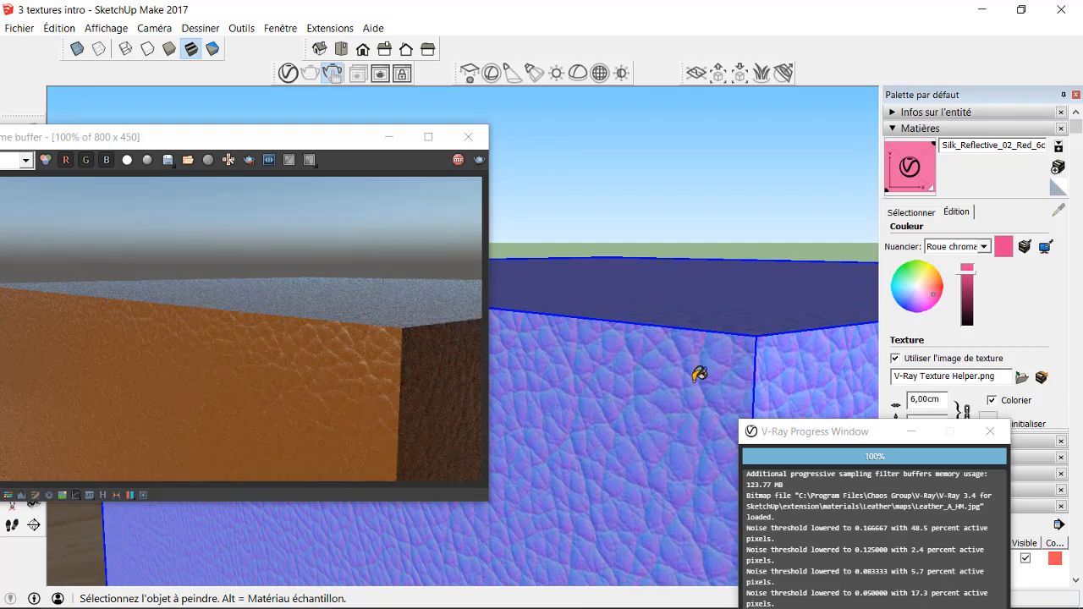
{"action": "mouse_move", "coordinate": [699, 378]}
{"action": "middle_mouse_down"}
{"action": "mouse_move", "coordinate": [683, 377]}
{"action": "mouse_move", "coordinate": [690, 407]}
{"action": "mouse_move", "coordinate": [749, 428]}
{"action": "middle_mouse_up"}
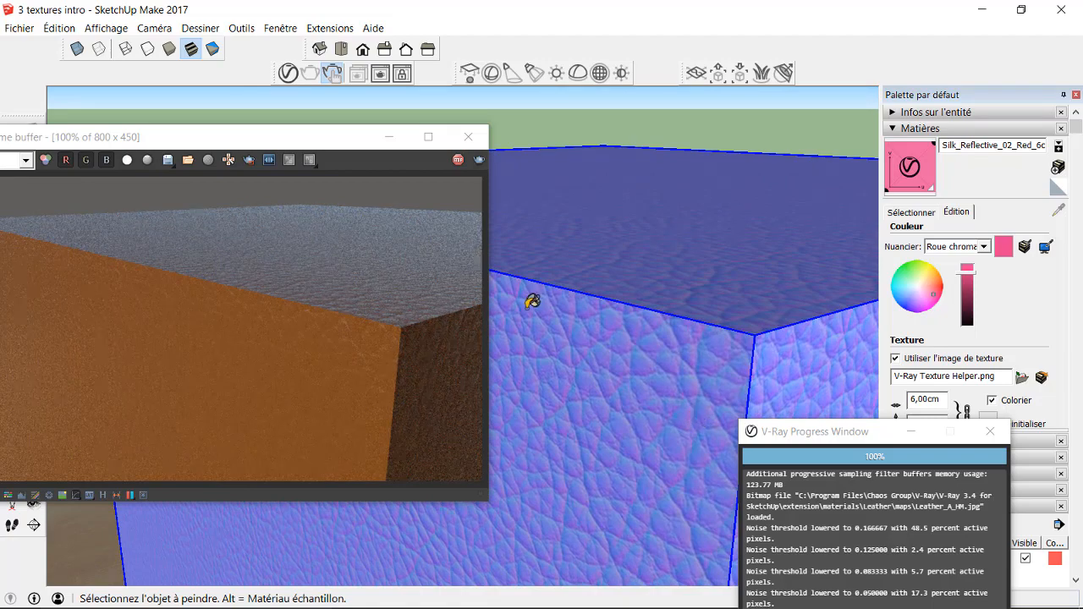
{"action": "scroll", "coordinate": [639, 333], "scroll_direction": "down", "scroll_amount": 10}
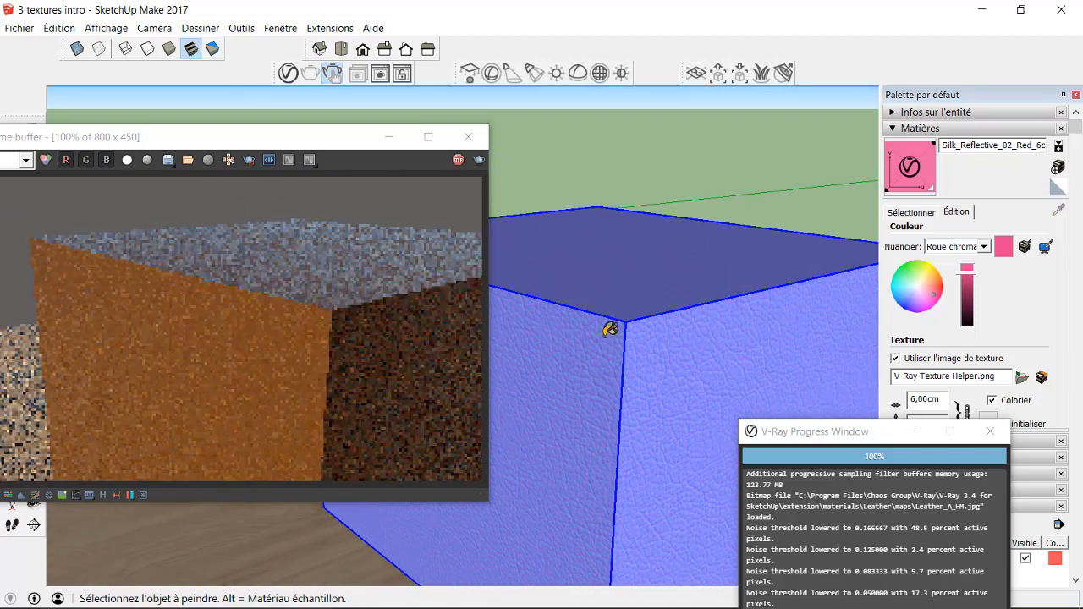
Examine the wood veneer floor and the materials of both boxes in the live render from several angles and distances.
{"action": "scroll", "coordinate": [614, 269], "scroll_direction": "down", "scroll_amount": 5}
{"action": "middle_click_drag", "start_coordinate": [635, 388], "coordinate": [641, 425]}
{"action": "scroll", "coordinate": [640, 414], "scroll_direction": "up", "scroll_amount": 2}
{"action": "scroll", "coordinate": [643, 393], "scroll_direction": "up", "scroll_amount": 2}
{"action": "scroll", "coordinate": [671, 447], "scroll_direction": "up", "scroll_amount": 2}
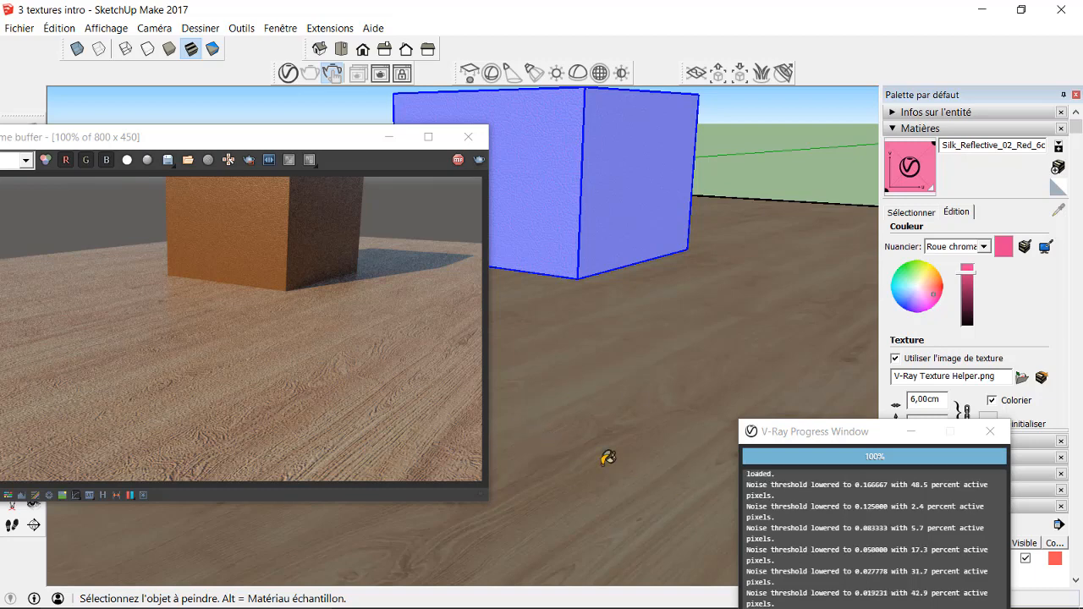
{"action": "mouse_move", "coordinate": [608, 460]}
{"action": "middle_mouse_down"}
{"action": "mouse_move", "coordinate": [619, 481]}
{"action": "mouse_move", "coordinate": [607, 193]}
{"action": "middle_mouse_up"}
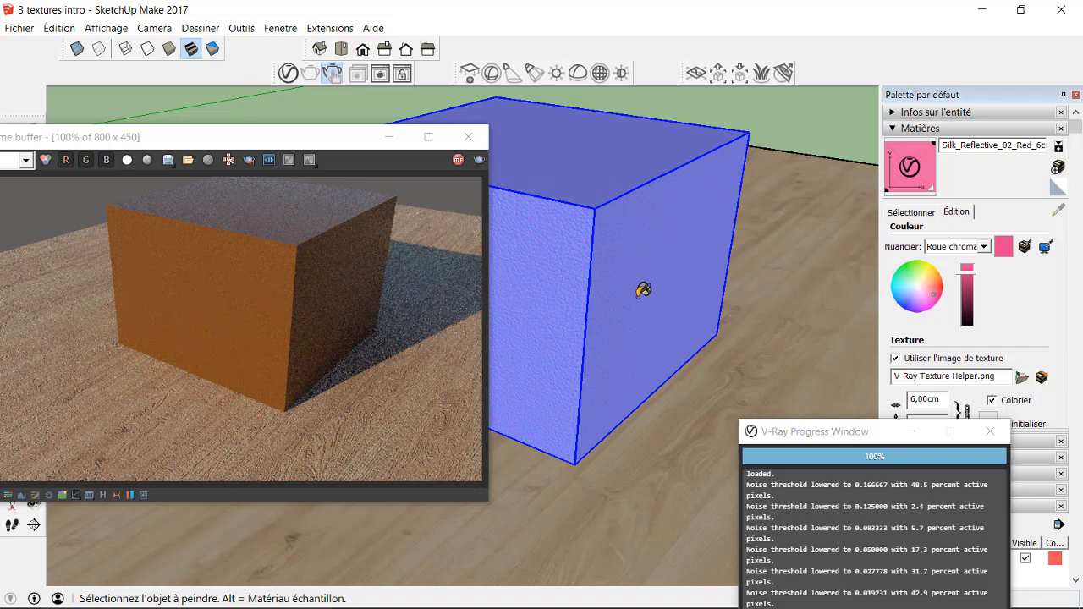
{"action": "mouse_move", "coordinate": [670, 418]}
{"action": "middle_mouse_down"}
{"action": "mouse_move", "coordinate": [604, 242]}
{"action": "mouse_move", "coordinate": [617, 266]}
{"action": "middle_mouse_up"}
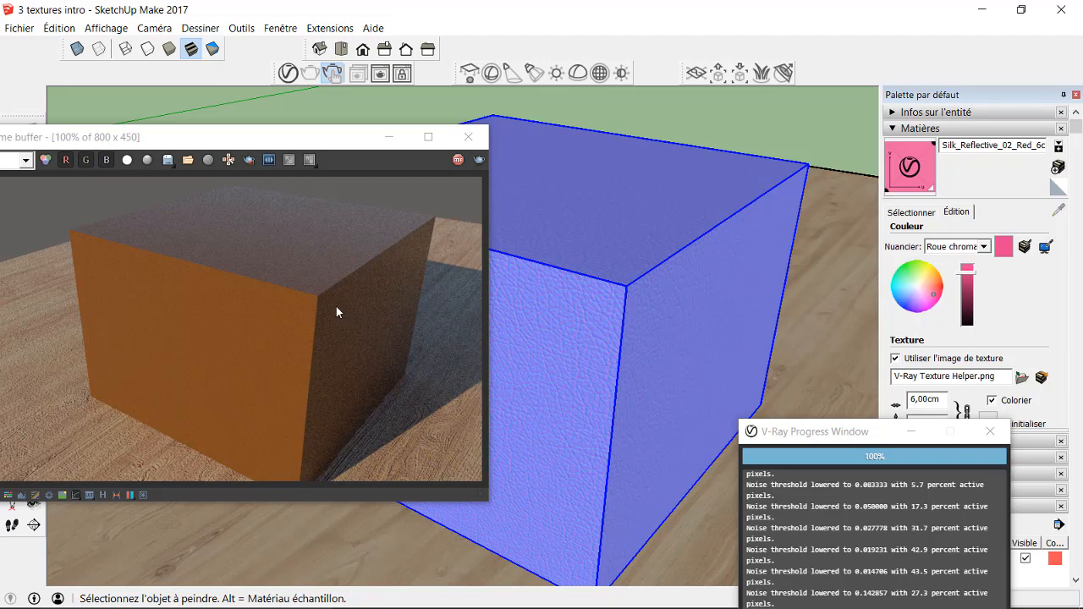
{"action": "scroll", "coordinate": [519, 251], "scroll_direction": "down", "scroll_amount": 3}
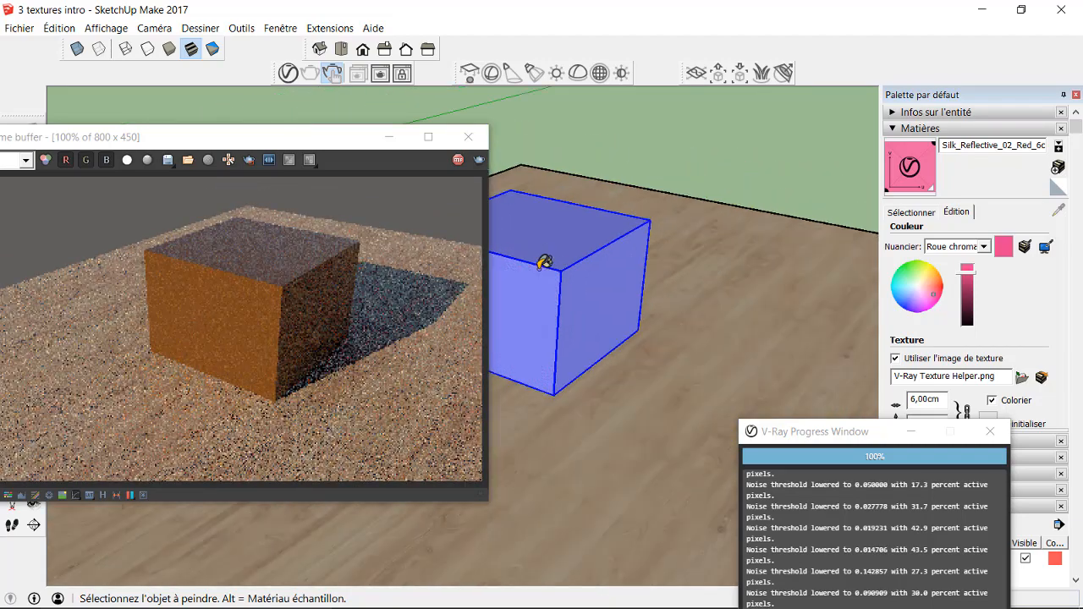
{"action": "scroll", "coordinate": [545, 262], "scroll_direction": "down", "scroll_amount": 5}
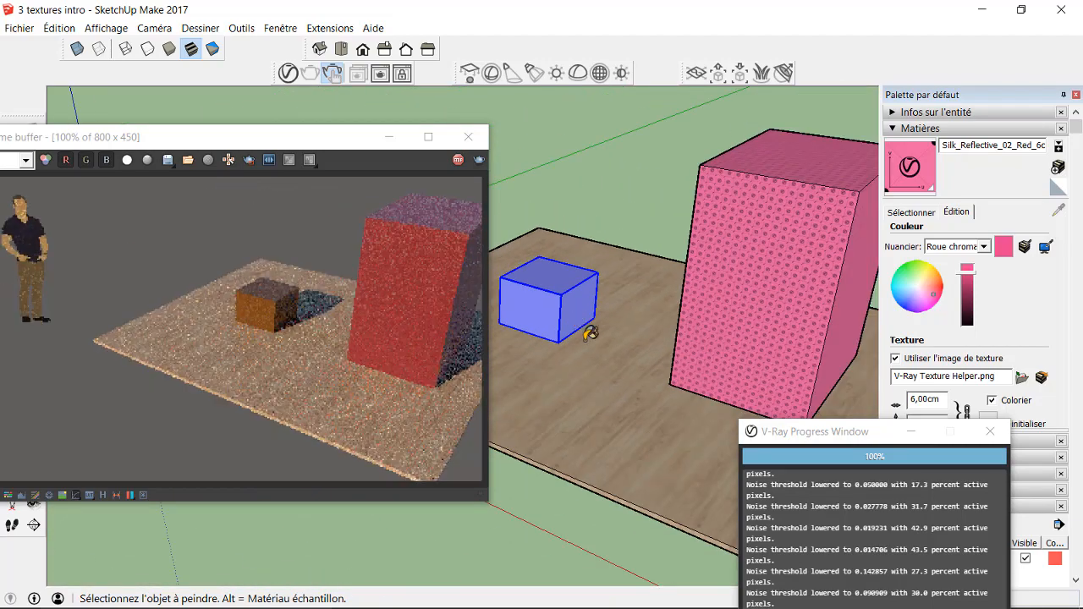
{"action": "scroll", "coordinate": [790, 212], "scroll_direction": "up", "scroll_amount": 3}
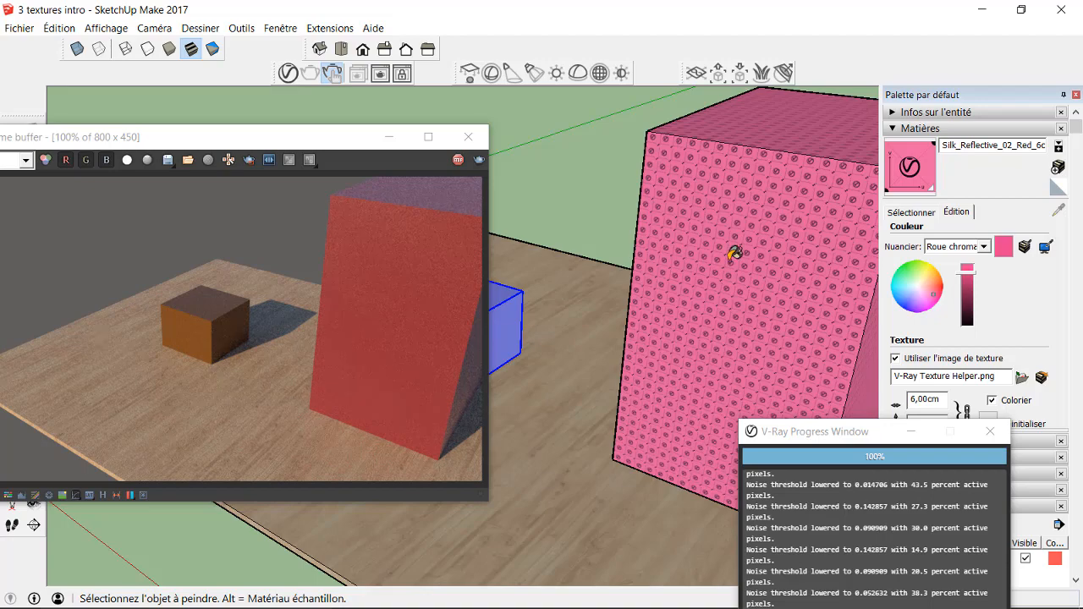
{"action": "scroll", "coordinate": [614, 321], "scroll_direction": "down", "scroll_amount": 3}
{"action": "scroll", "coordinate": [551, 356], "scroll_direction": "up", "scroll_amount": 3}
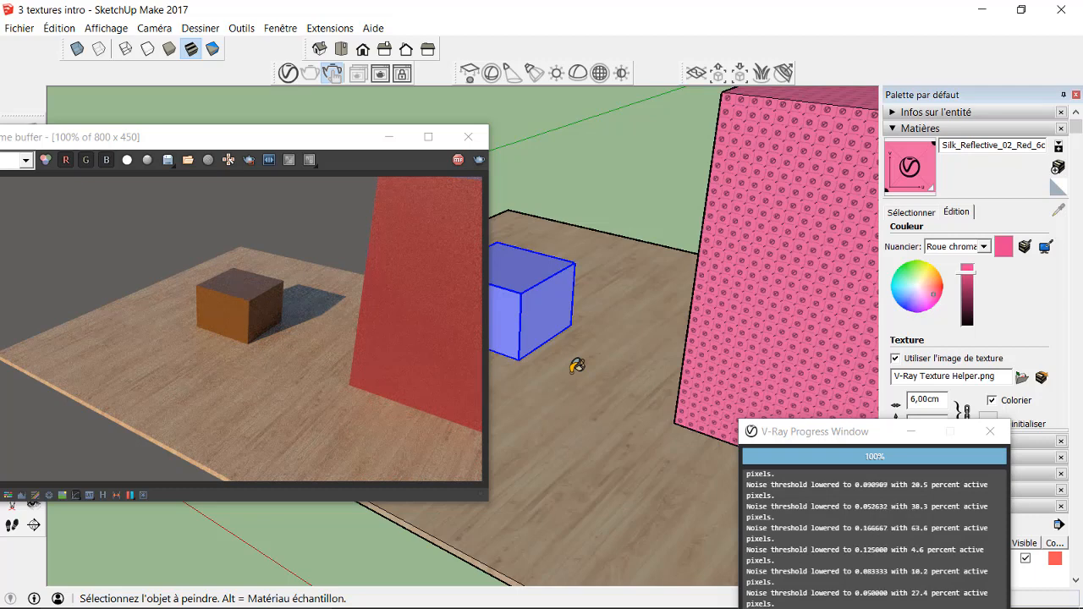
Close the V-Ray progress window and reopen the Asset Editor so that it sits side by side with the frame buffer.
{"action": "left_click_drag", "start_coordinate": [265, 142], "coordinate": [428, 121]}
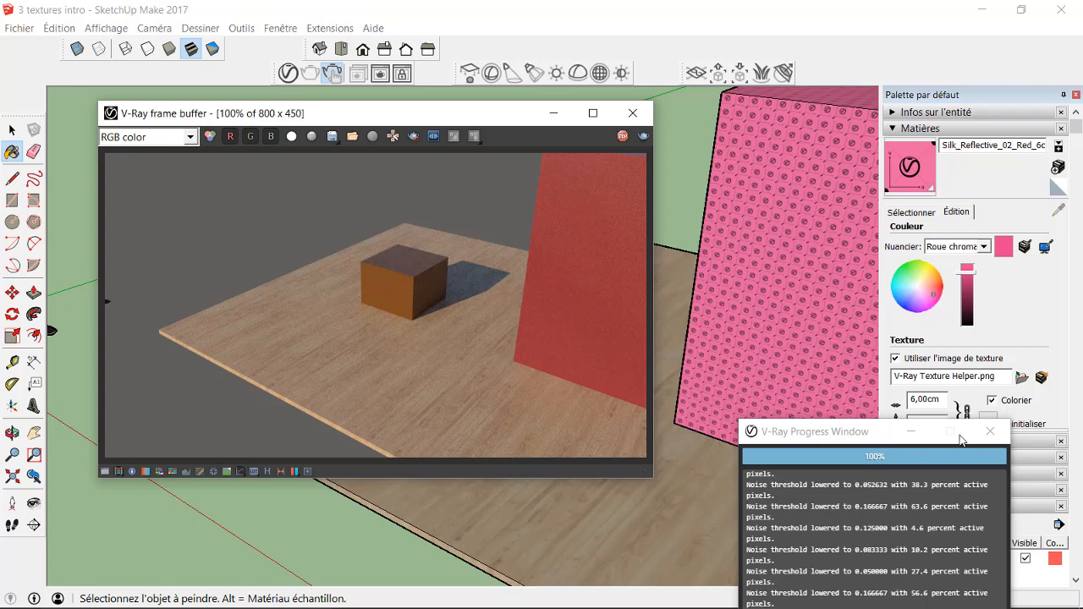
{"action": "left_click", "coordinate": [988, 433]}
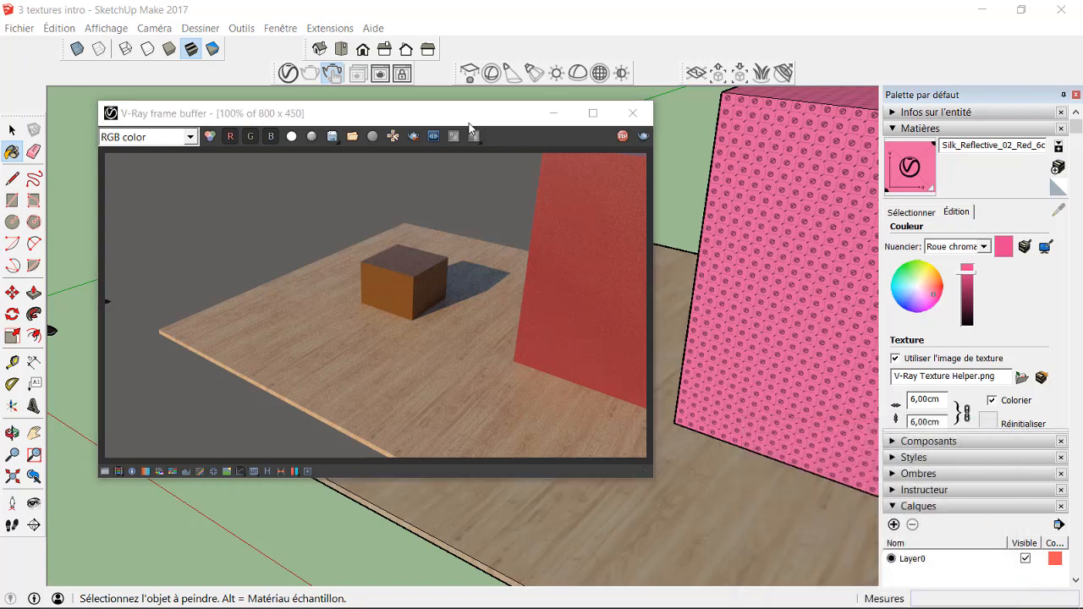
{"action": "left_click", "coordinate": [288, 72]}
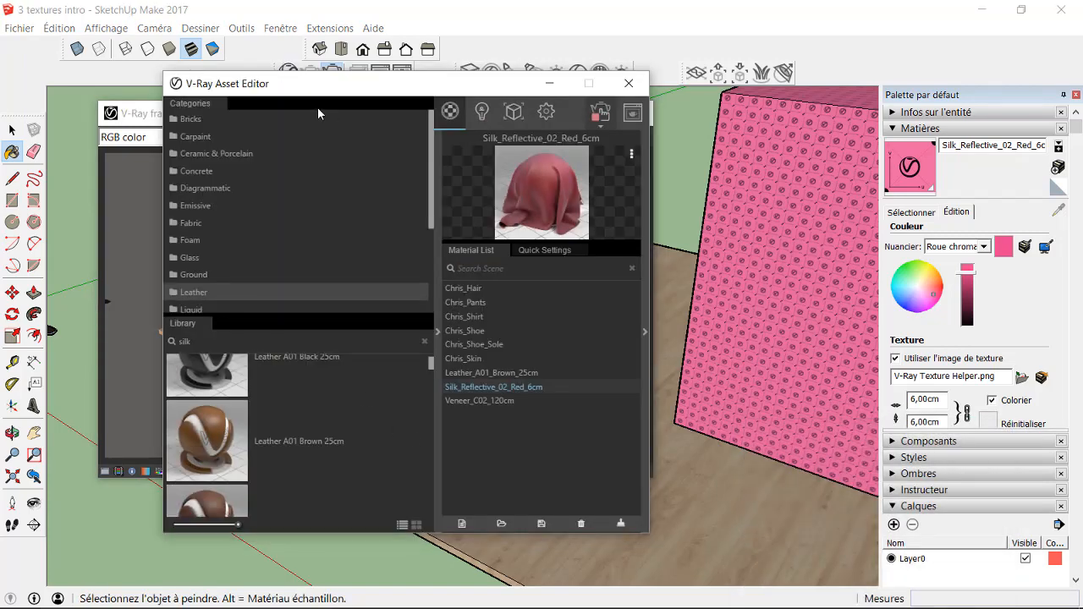
{"action": "left_click_drag", "start_coordinate": [296, 85], "coordinate": [189, 112]}
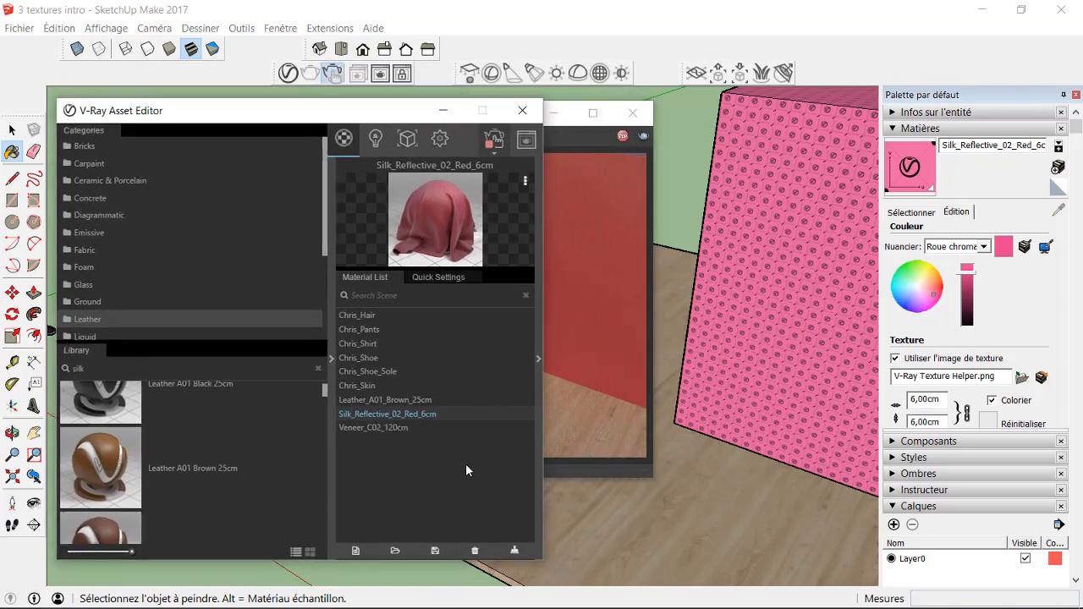
{"action": "left_click_drag", "start_coordinate": [458, 111], "coordinate": [816, 107]}
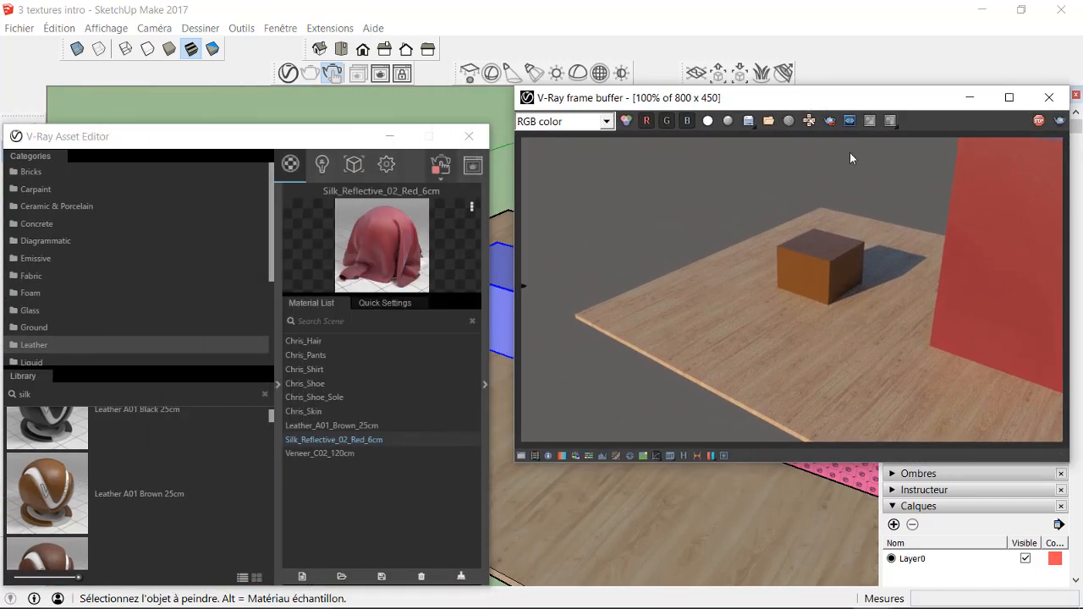
Inspect the leather box in the rendered image at magnifications up to 400% and return to 100%.
{"action": "scroll", "coordinate": [897, 246], "scroll_direction": "up", "scroll_amount": 2}
{"action": "scroll", "coordinate": [888, 247], "scroll_direction": "up", "scroll_amount": 2}
{"action": "scroll", "coordinate": [815, 282], "scroll_direction": "down", "scroll_amount": 3}
{"action": "scroll", "coordinate": [830, 259], "scroll_direction": "up", "scroll_amount": 3}
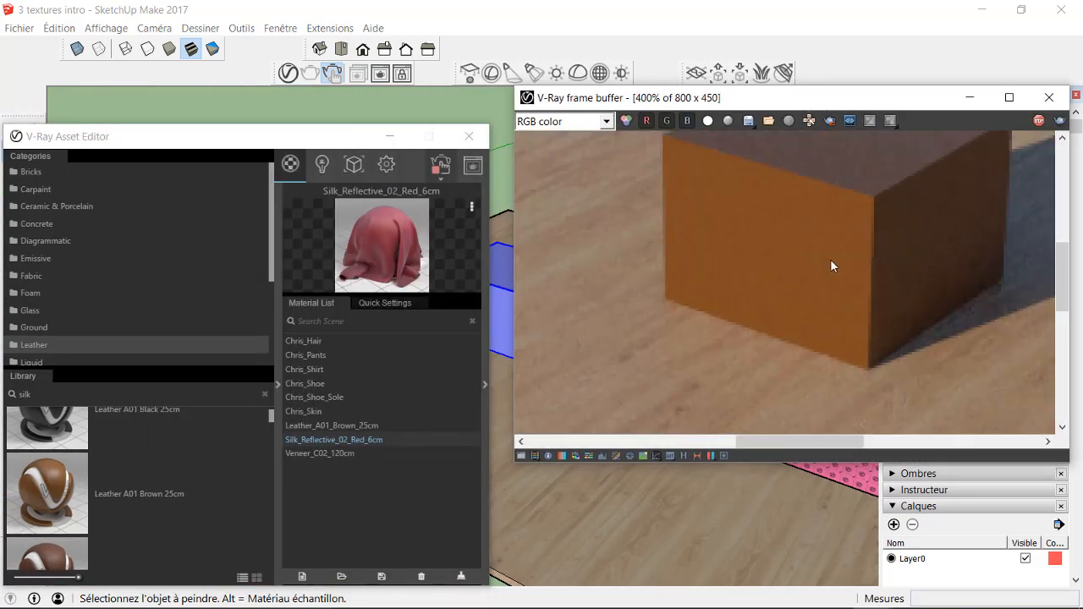
{"action": "scroll", "coordinate": [846, 245], "scroll_direction": "down", "scroll_amount": 3}
{"action": "scroll", "coordinate": [846, 245], "scroll_direction": "up", "scroll_amount": 4}
{"action": "scroll", "coordinate": [775, 310], "scroll_direction": "down", "scroll_amount": 4}
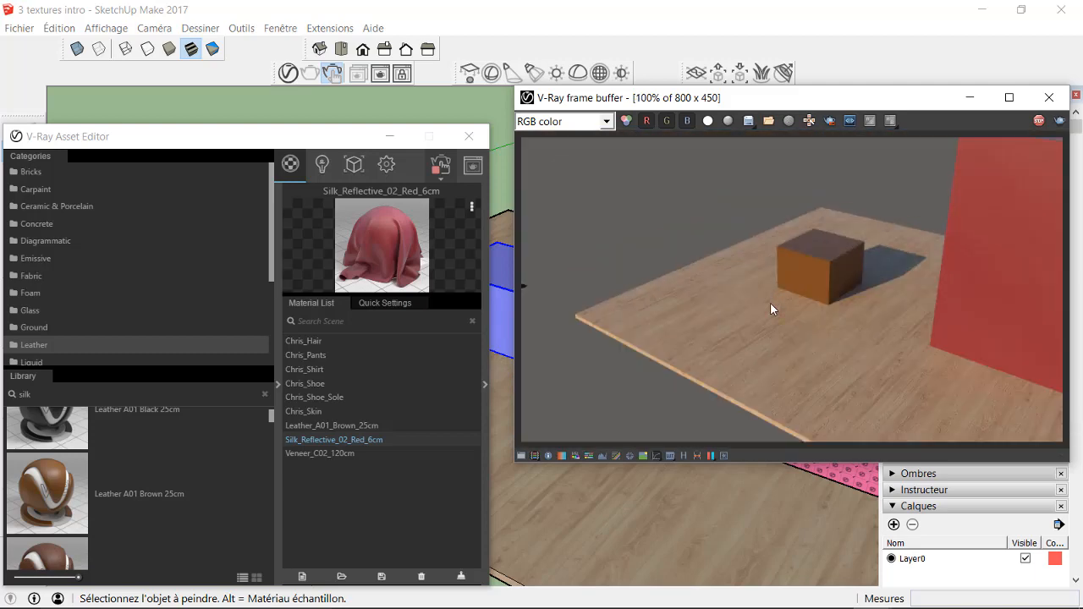
Move the Asset Editor and frame buffer apart and examine the small box's front leather face in a close-up live render.
{"action": "left_click_drag", "start_coordinate": [676, 103], "coordinate": [805, 164]}
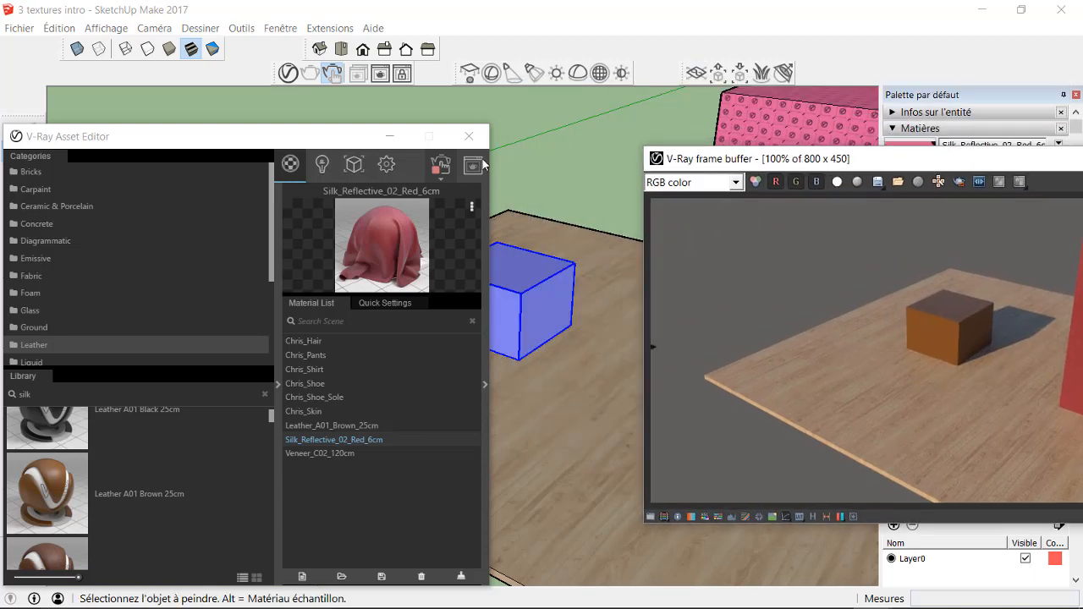
{"action": "left_click_drag", "start_coordinate": [337, 138], "coordinate": [273, 121]}
{"action": "scroll", "coordinate": [527, 259], "scroll_direction": "up", "scroll_amount": 5}
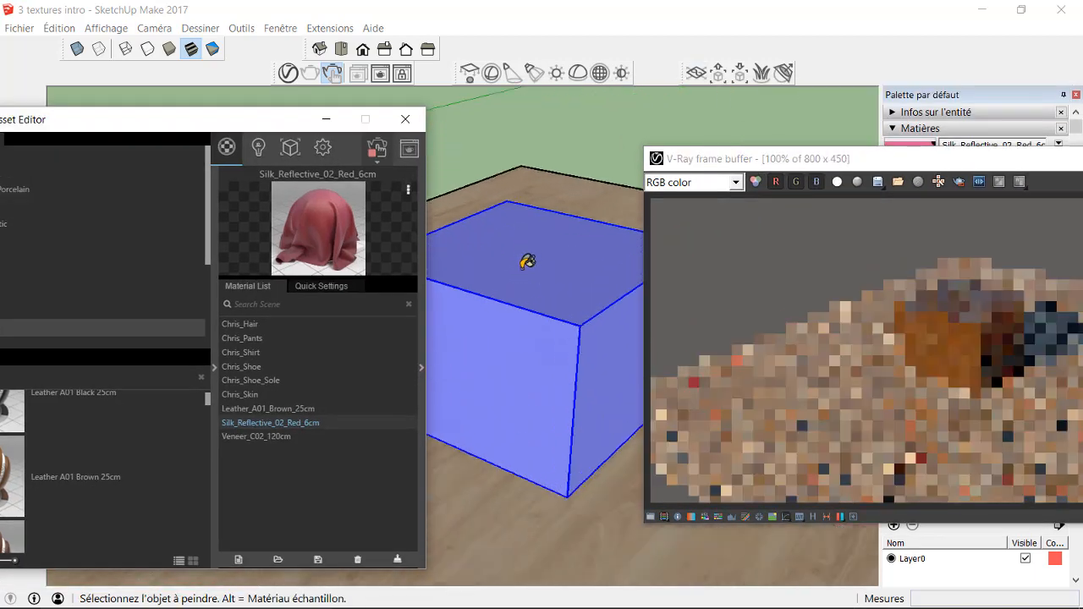
{"action": "mouse_move", "coordinate": [576, 356]}
{"action": "middle_mouse_down"}
{"action": "mouse_move", "coordinate": [581, 392]}
{"action": "mouse_move", "coordinate": [572, 363]}
{"action": "mouse_move", "coordinate": [612, 343]}
{"action": "middle_mouse_up"}
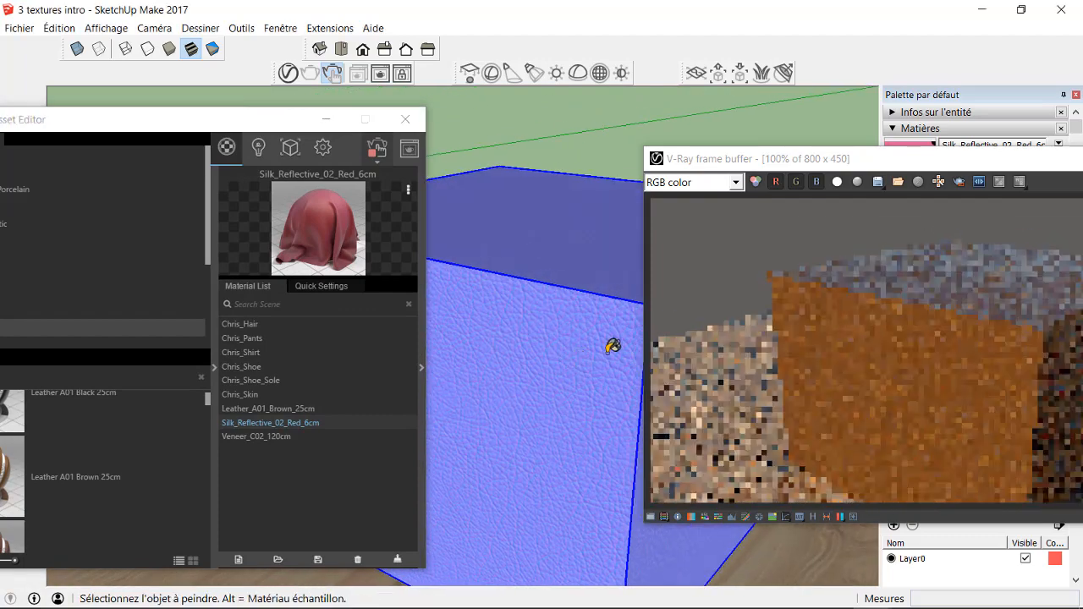
{"action": "scroll", "coordinate": [596, 323], "scroll_direction": "up", "scroll_amount": 2}
{"action": "mouse_move", "coordinate": [519, 370]}
{"action": "middle_mouse_down"}
{"action": "mouse_move", "coordinate": [500, 353]}
{"action": "mouse_move", "coordinate": [517, 351]}
{"action": "middle_mouse_up"}
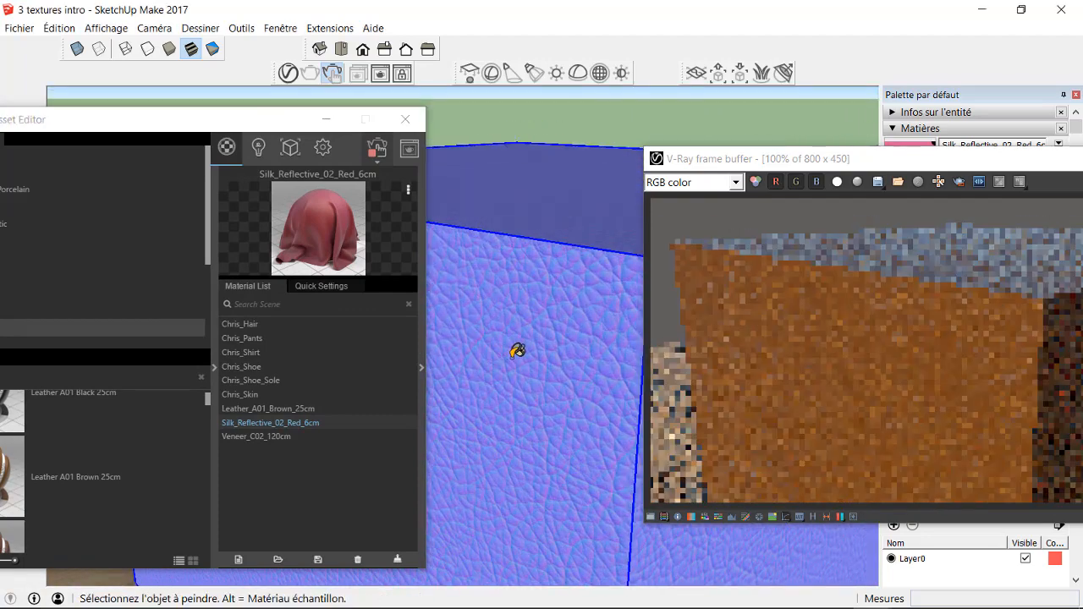
{"action": "scroll", "coordinate": [517, 350], "scroll_direction": "up", "scroll_amount": 2}
{"action": "scroll", "coordinate": [593, 281], "scroll_direction": "up", "scroll_amount": 2}
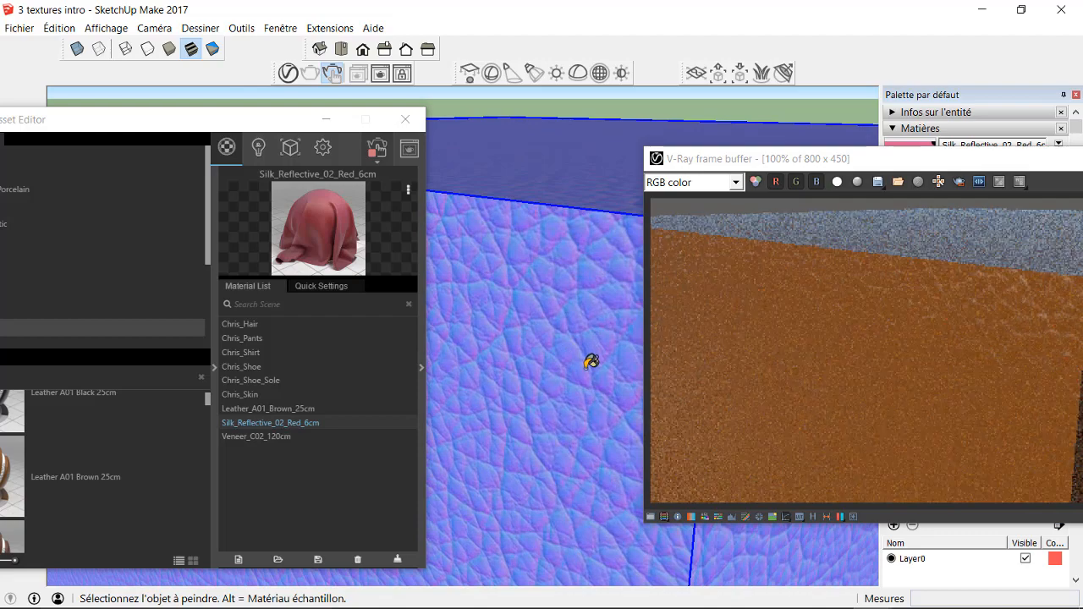
{"action": "mouse_move", "coordinate": [602, 364]}
{"action": "middle_mouse_down"}
{"action": "mouse_move", "coordinate": [568, 350]}
{"action": "mouse_move", "coordinate": [576, 344]}
{"action": "middle_mouse_up"}
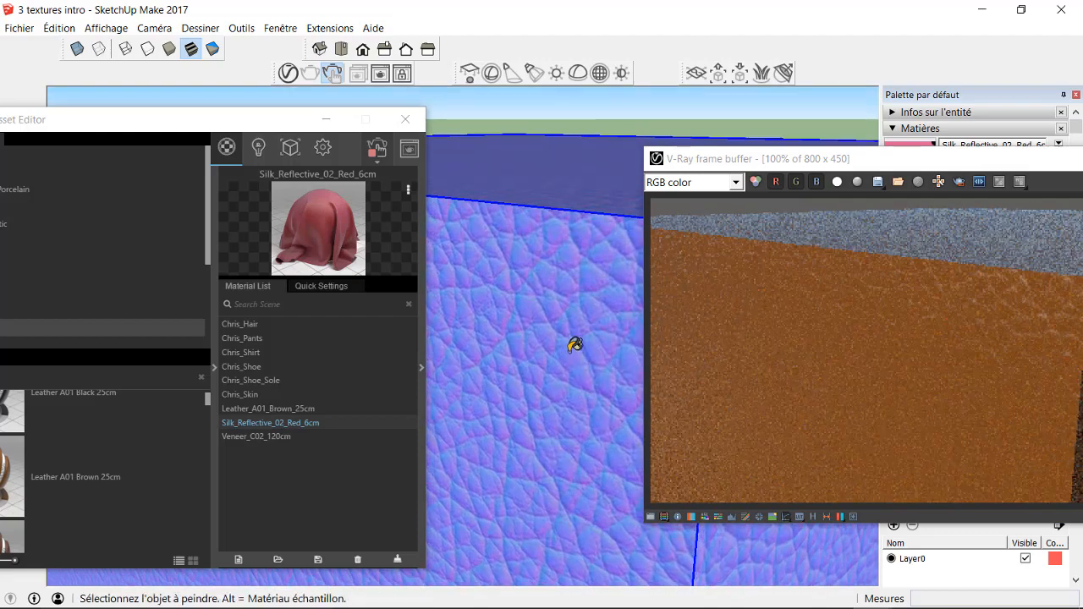
Bring the frame buffer and the Asset Editor back into full view and lock the camera orientation of the live render.
{"action": "left_click_drag", "start_coordinate": [796, 159], "coordinate": [796, 103]}
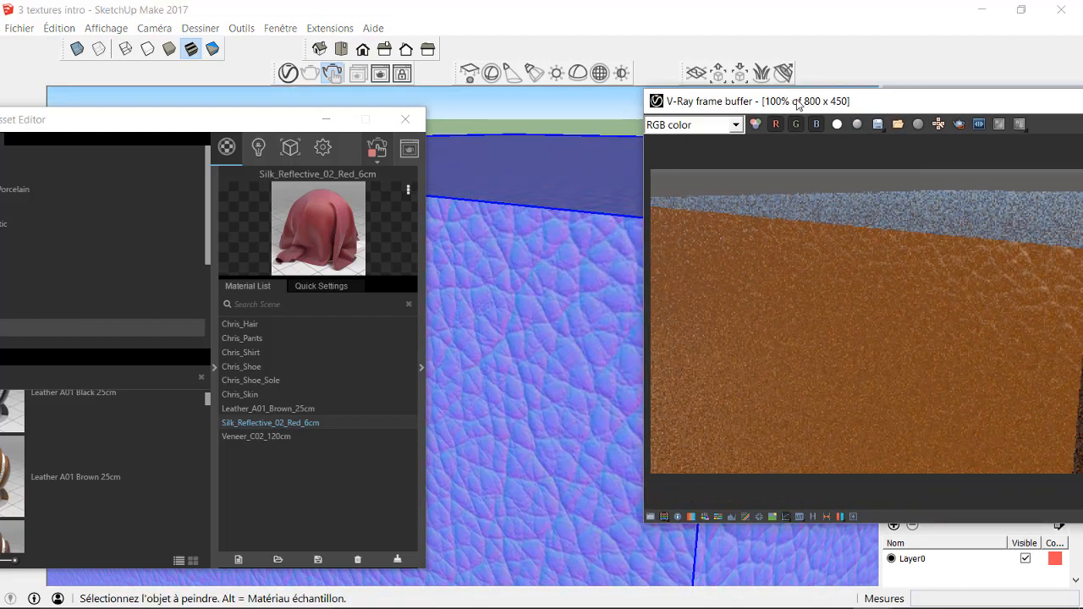
{"action": "left_click_drag", "start_coordinate": [861, 102], "coordinate": [730, 151]}
{"action": "left_click", "coordinate": [402, 76]}
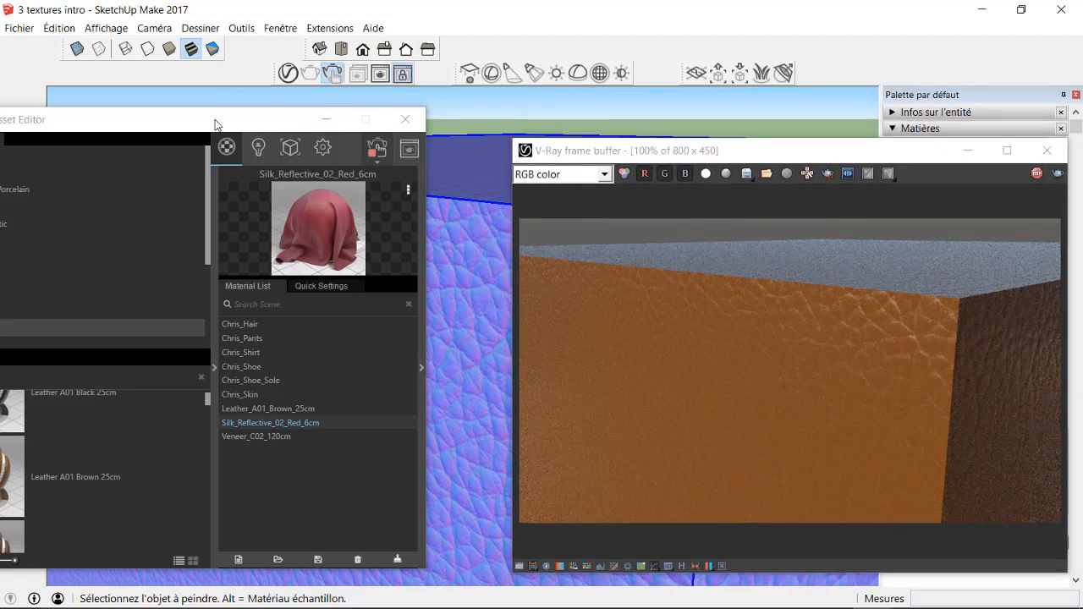
{"action": "mouse_move", "coordinate": [214, 121]}
{"action": "left_mouse_down"}
{"action": "mouse_move", "coordinate": [315, 101]}
{"action": "mouse_move", "coordinate": [446, 106]}
{"action": "mouse_move", "coordinate": [348, 95]}
{"action": "left_mouse_up"}
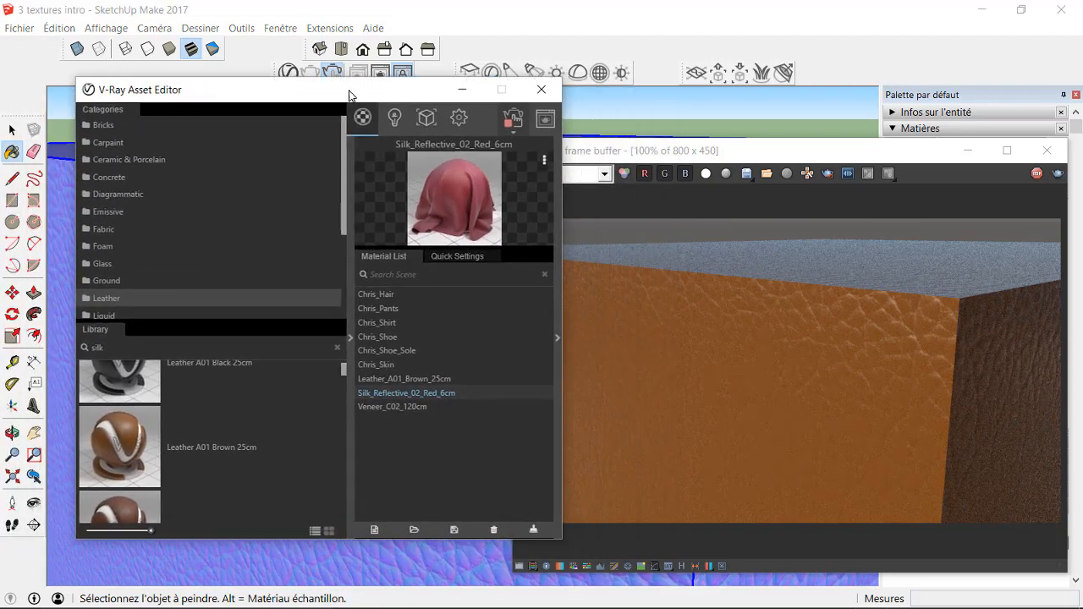
Show the parameters of the Leather_A01_Brown_25cm material, keeping the Asset Editor clear of the rendered leather face.
{"action": "left_click", "coordinate": [394, 379]}
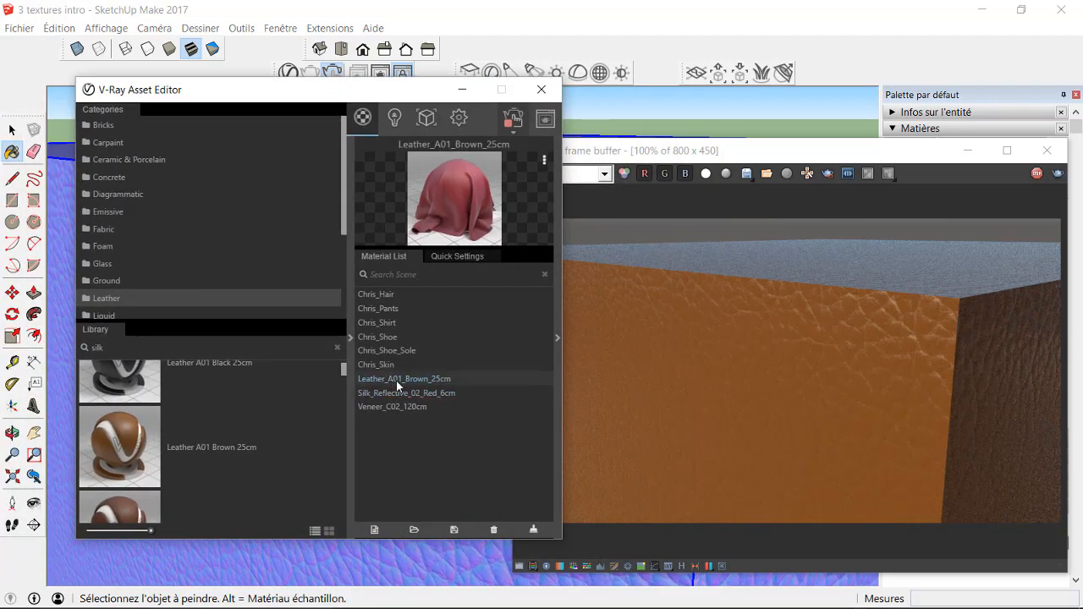
{"action": "left_click_drag", "start_coordinate": [333, 99], "coordinate": [301, 74]}
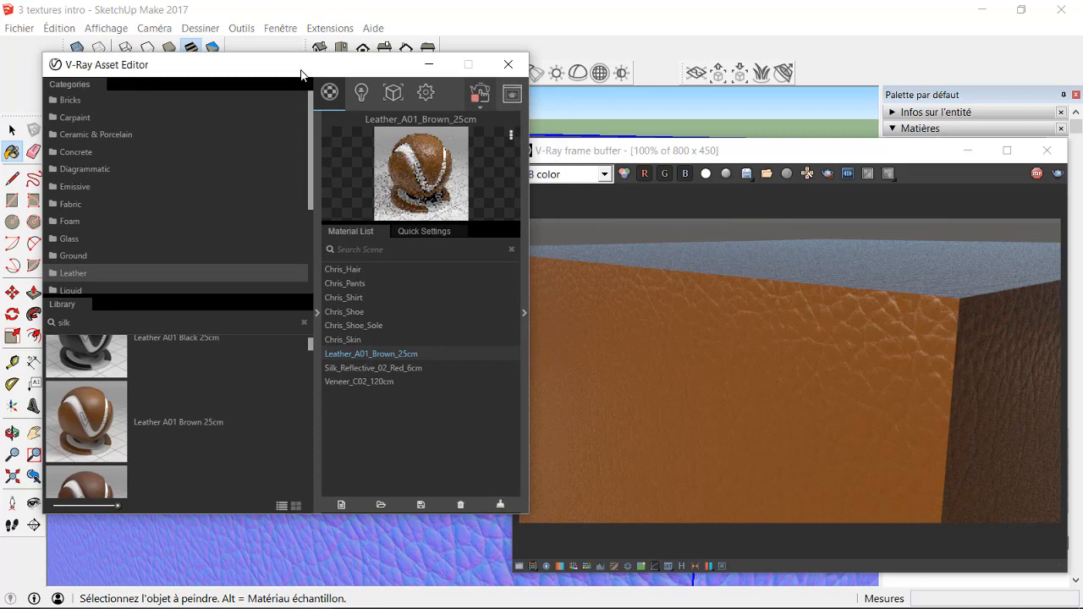
{"action": "left_click", "coordinate": [525, 316]}
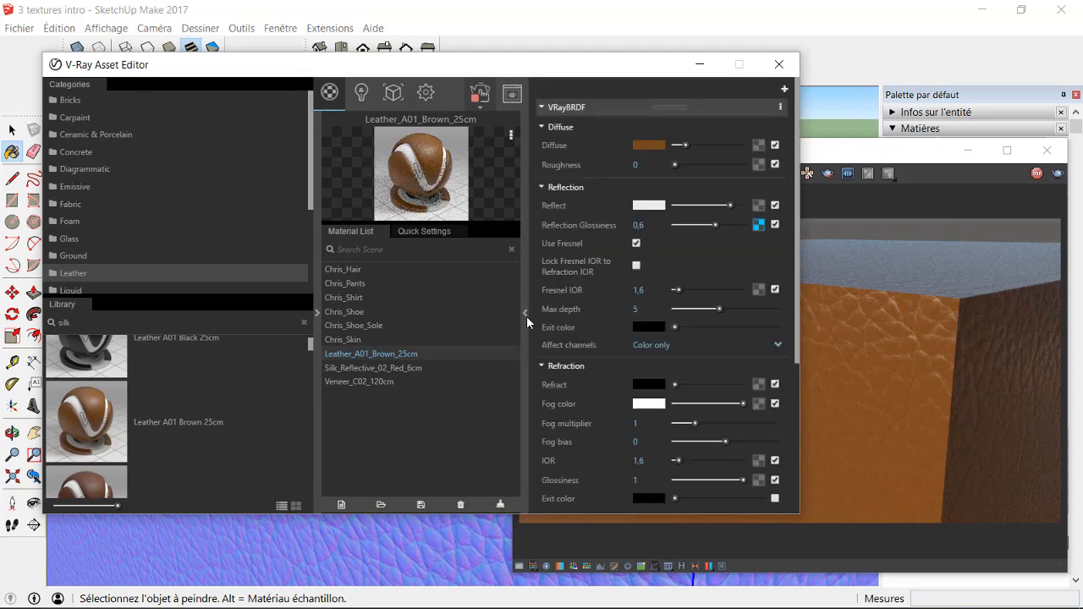
{"action": "left_click_drag", "start_coordinate": [361, 71], "coordinate": [266, 70]}
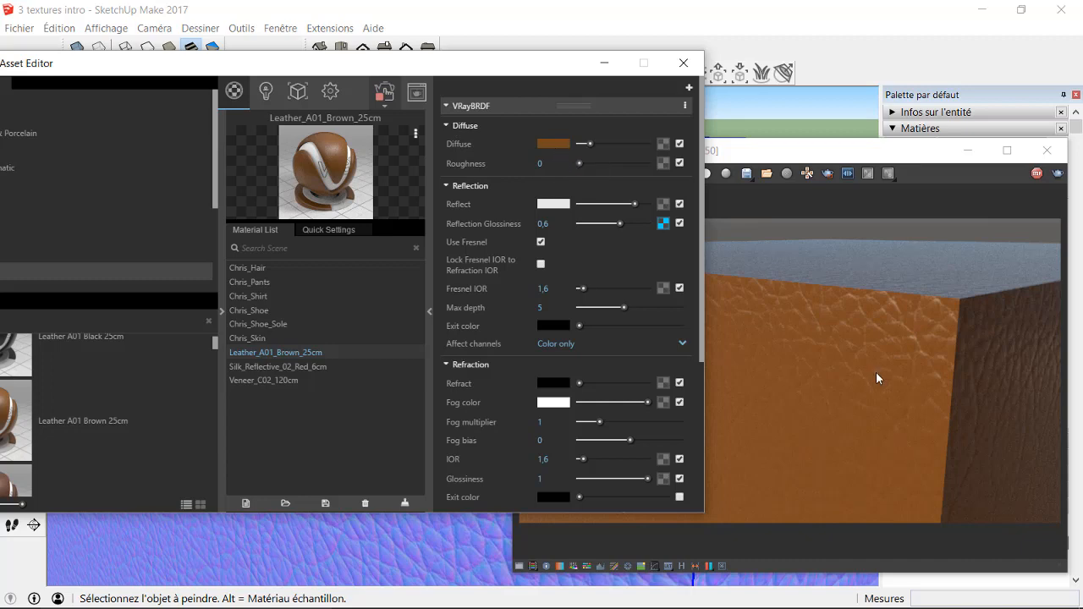
Change the leather's diffuse color to an orange-red with RGB 166, 38, 11.
{"action": "left_click", "coordinate": [559, 145]}
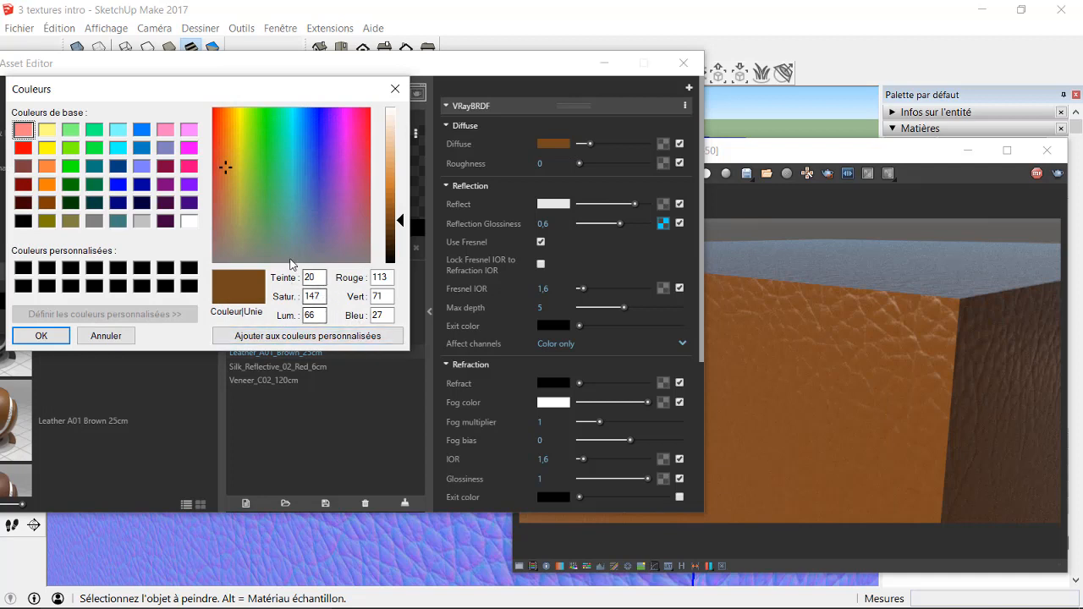
{"action": "left_click", "coordinate": [225, 138]}
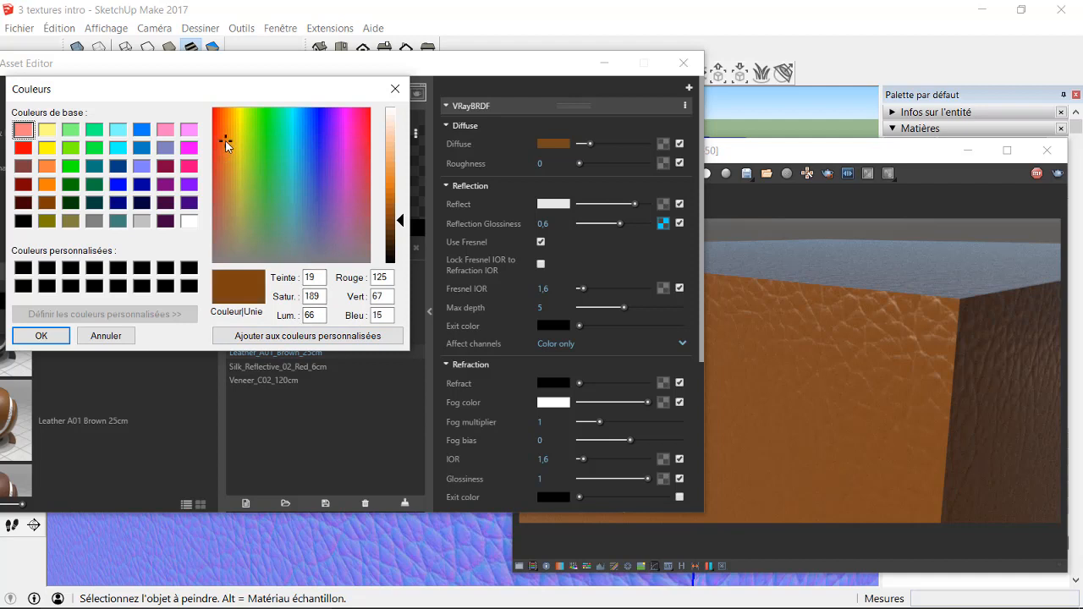
{"action": "left_click", "coordinate": [224, 123]}
{"action": "left_click", "coordinate": [399, 213]}
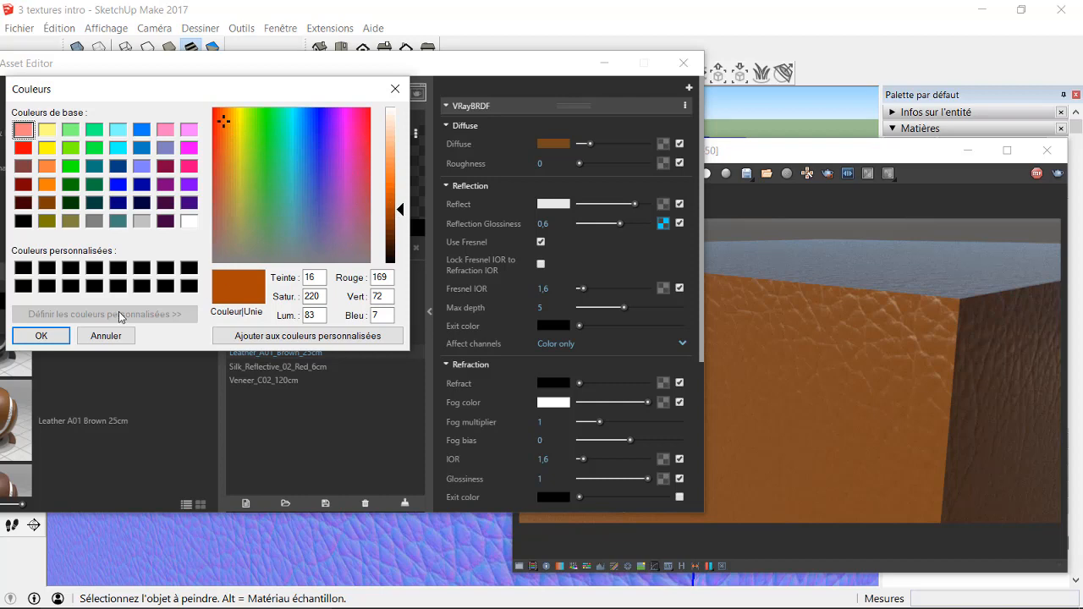
{"action": "left_click", "coordinate": [218, 128]}
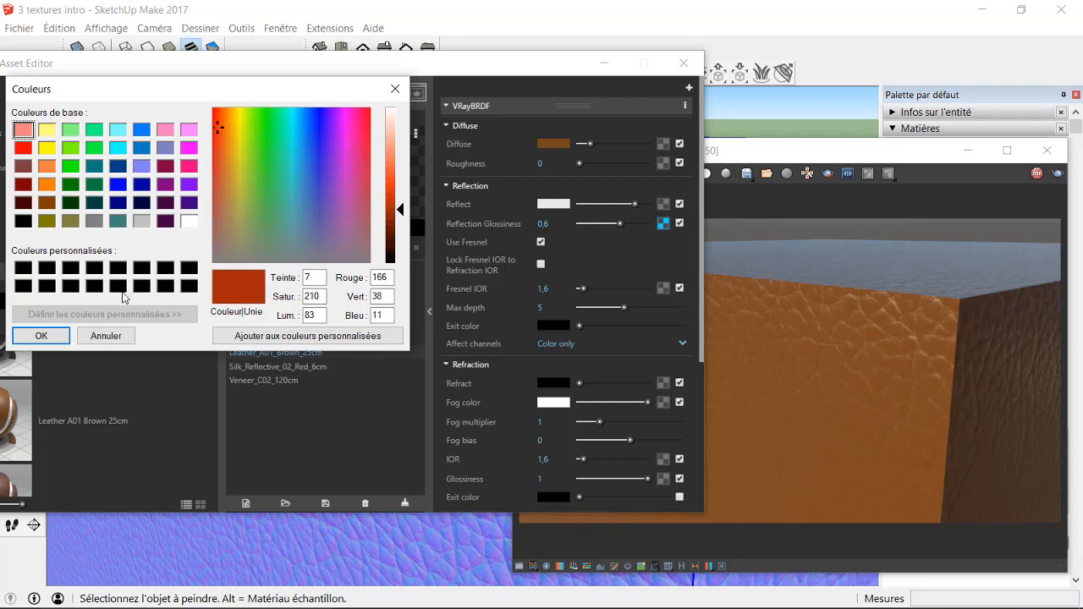
{"action": "left_click", "coordinate": [62, 336]}
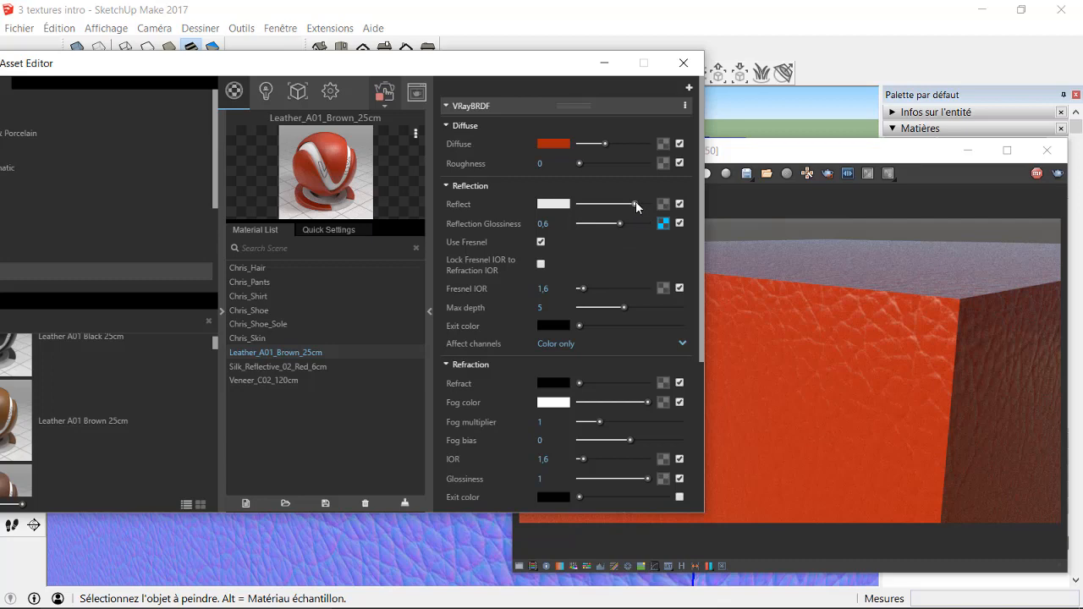
Try a mid-grey reflection level on the leather, then raise its Reflect color to nearly pure white.
{"action": "left_click_drag", "start_coordinate": [635, 204], "coordinate": [600, 209]}
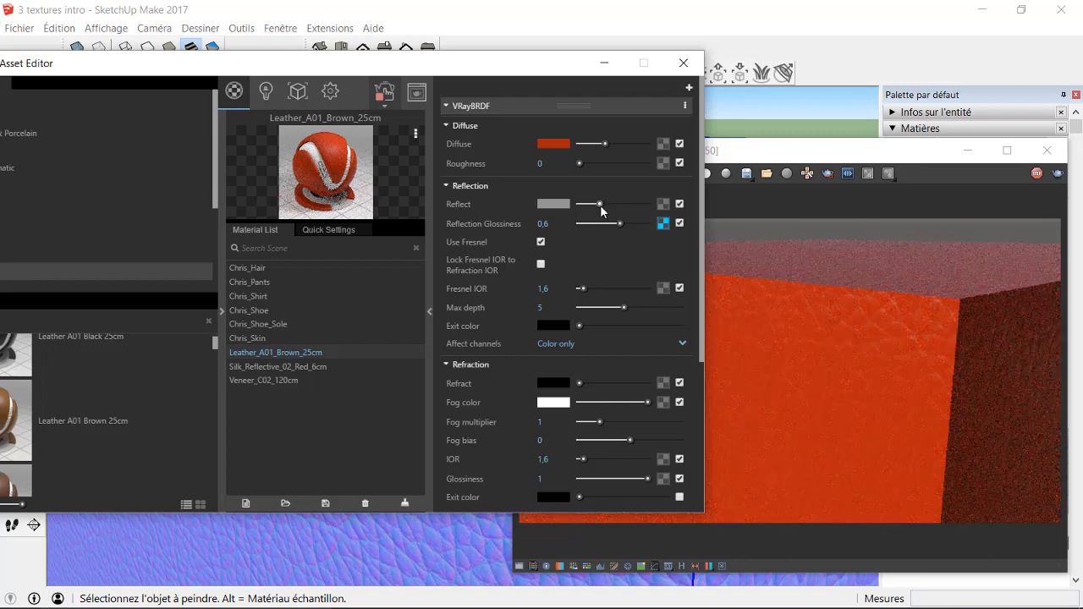
{"action": "left_click_drag", "start_coordinate": [600, 205], "coordinate": [630, 206]}
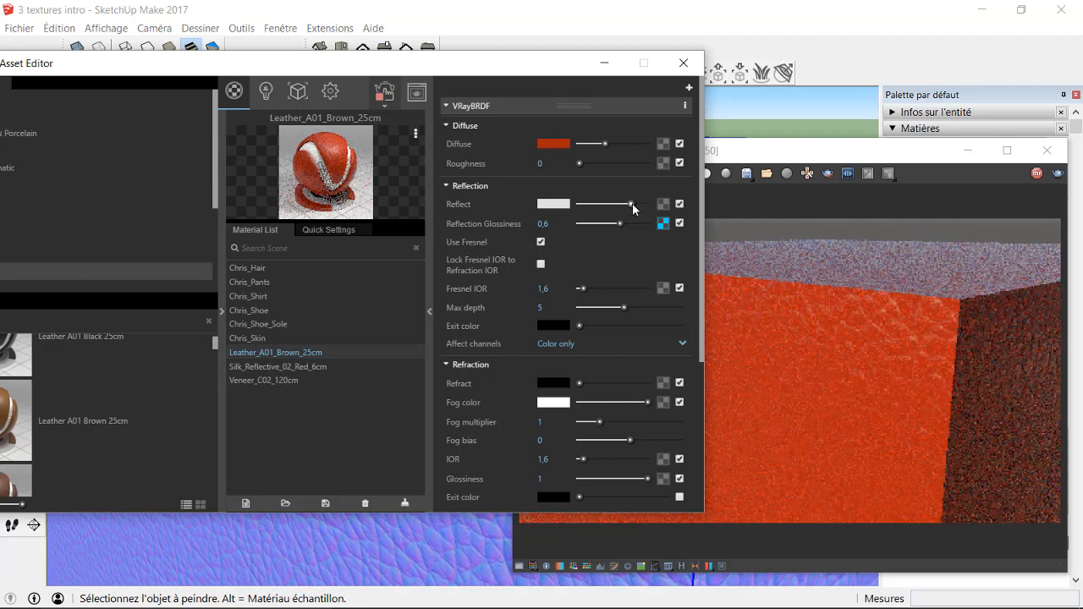
{"action": "left_click_drag", "start_coordinate": [633, 203], "coordinate": [643, 204]}
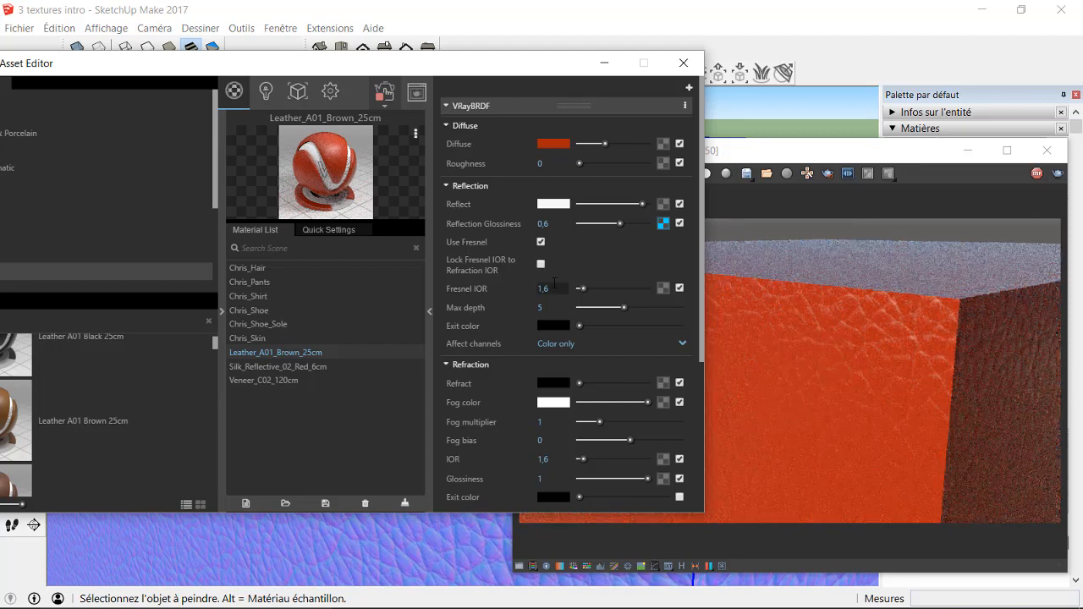
Look through all VRayBRDF parameter sections of the leather and collapse Diffuse, Reflection and Refraction.
{"action": "scroll", "coordinate": [592, 273], "scroll_direction": "down", "scroll_amount": 3}
{"action": "scroll", "coordinate": [505, 237], "scroll_direction": "down", "scroll_amount": 2}
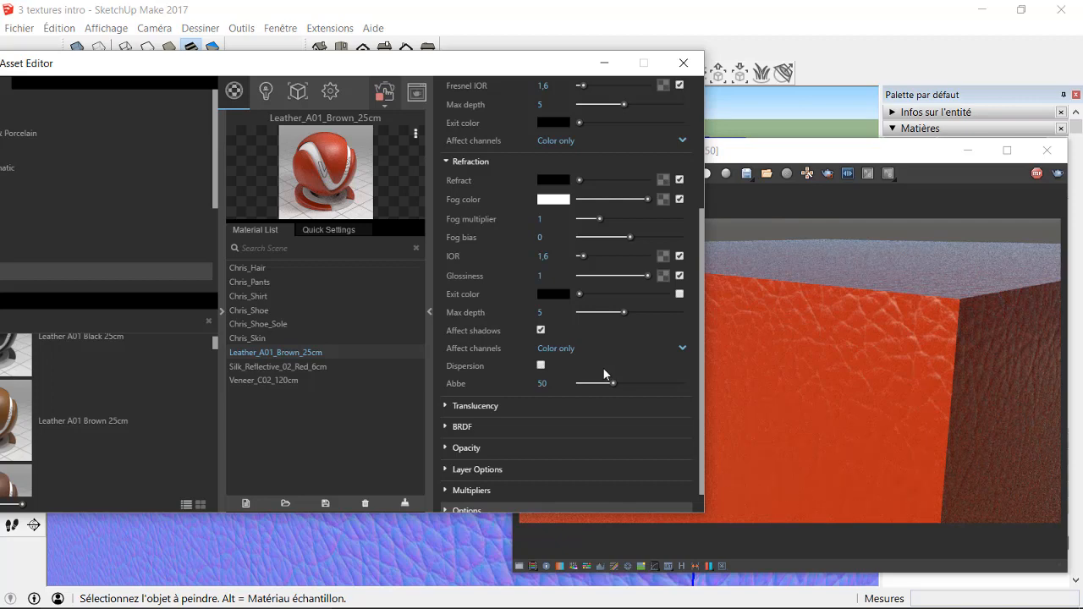
{"action": "scroll", "coordinate": [598, 282], "scroll_direction": "down", "scroll_amount": 1}
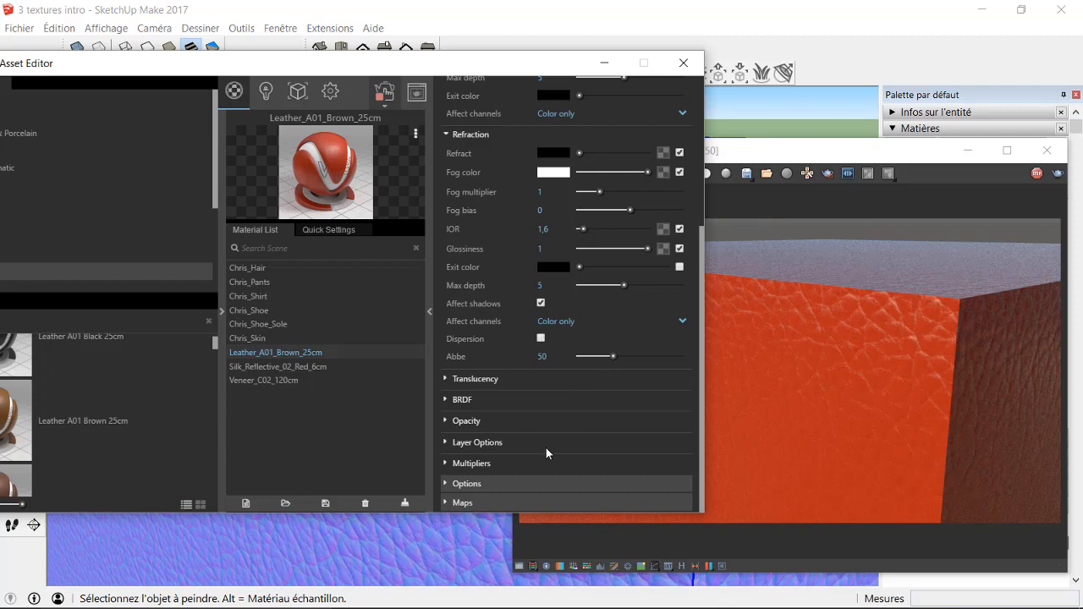
{"action": "scroll", "coordinate": [562, 375], "scroll_direction": "up", "scroll_amount": 5}
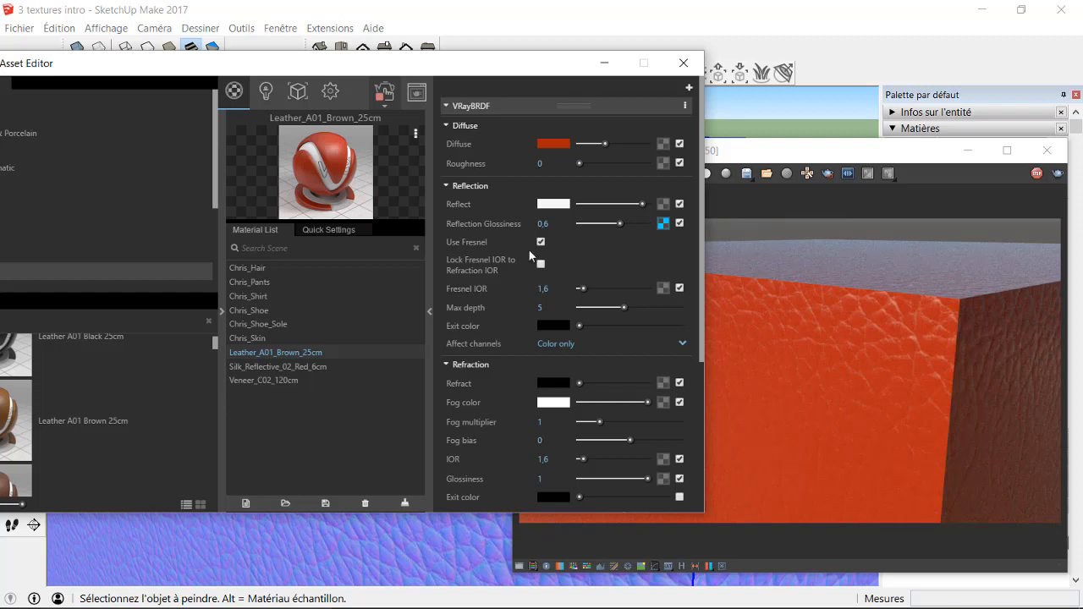
{"action": "left_click", "coordinate": [445, 185]}
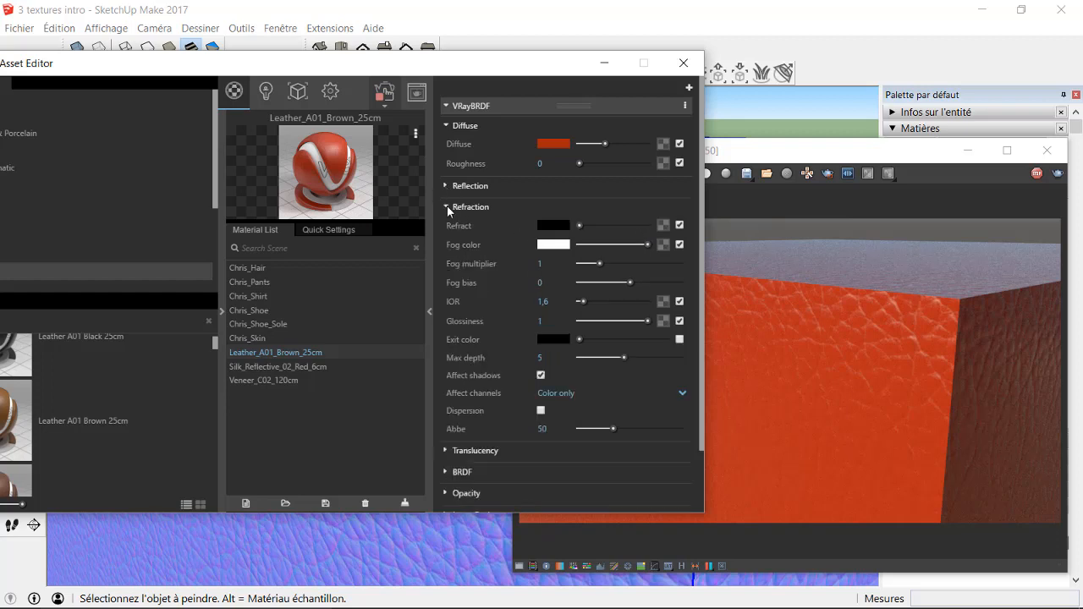
{"action": "left_click", "coordinate": [446, 207]}
{"action": "left_click", "coordinate": [443, 127]}
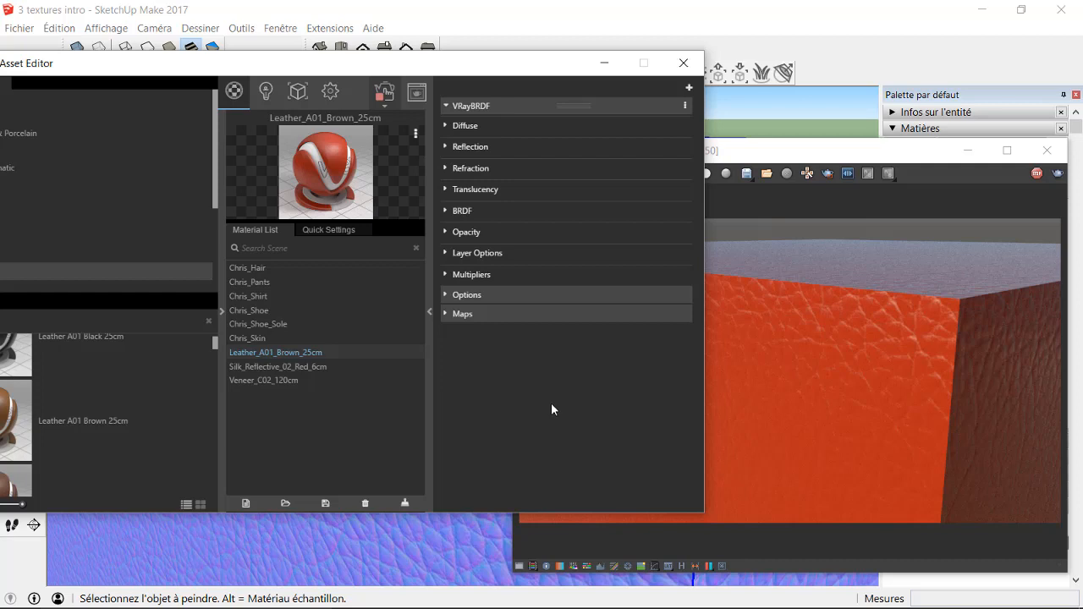
Hide the Asset Editor's parameter and library panes and place the compact editor beside the frame buffer.
{"action": "left_click", "coordinate": [429, 313]}
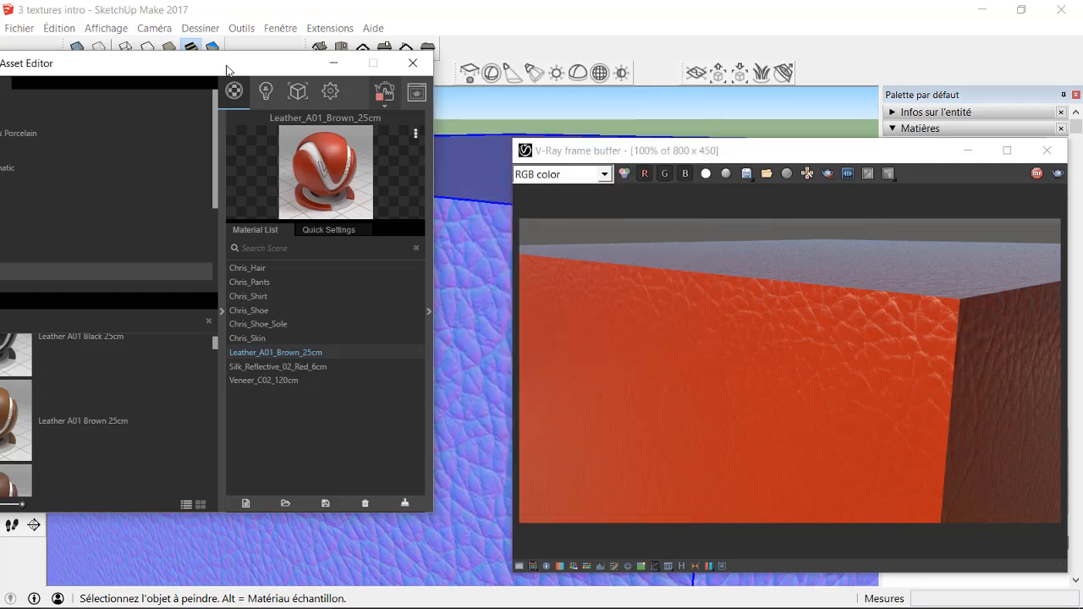
{"action": "left_click_drag", "start_coordinate": [226, 68], "coordinate": [392, 72]}
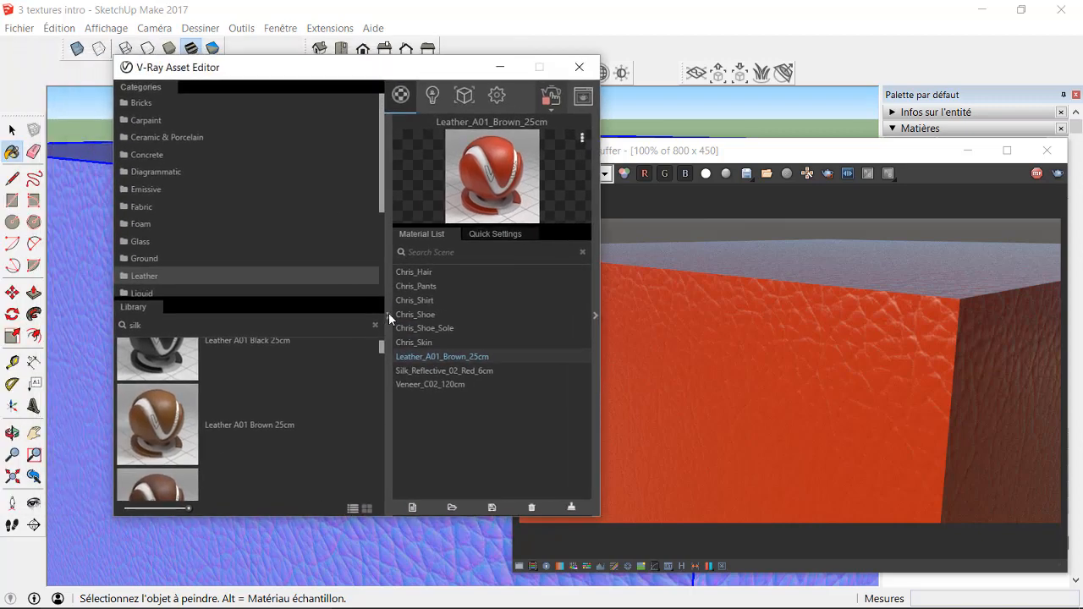
{"action": "left_click", "coordinate": [388, 312]}
{"action": "left_click_drag", "start_coordinate": [431, 67], "coordinate": [194, 107]}
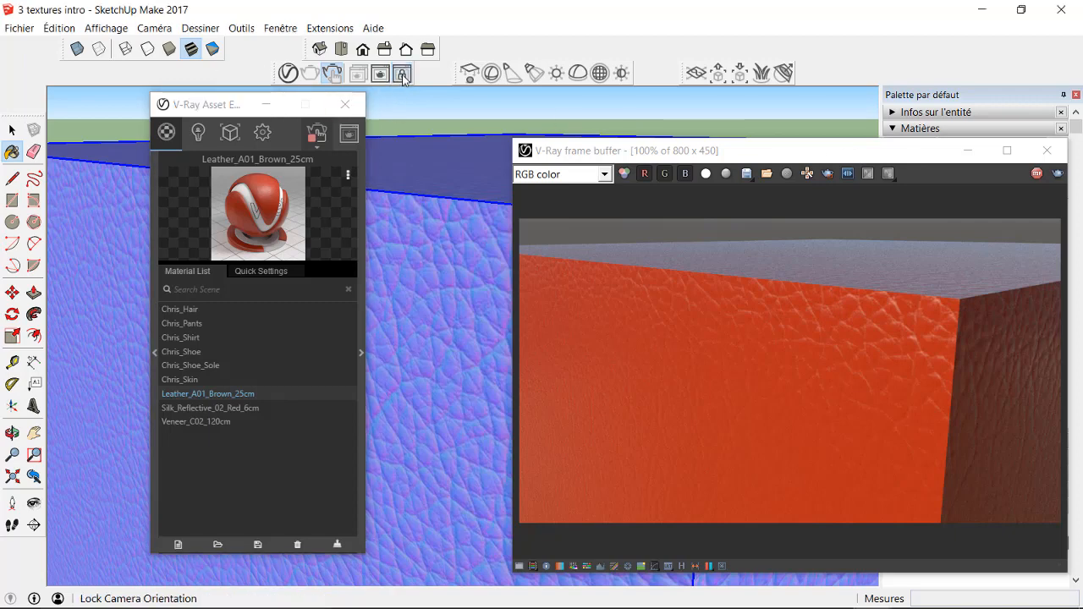
Unlock the camera orientation and examine the recolored leather box with the silk box and wood floor from farther away in the live render.
{"action": "scroll", "coordinate": [445, 351], "scroll_direction": "down", "scroll_amount": 6}
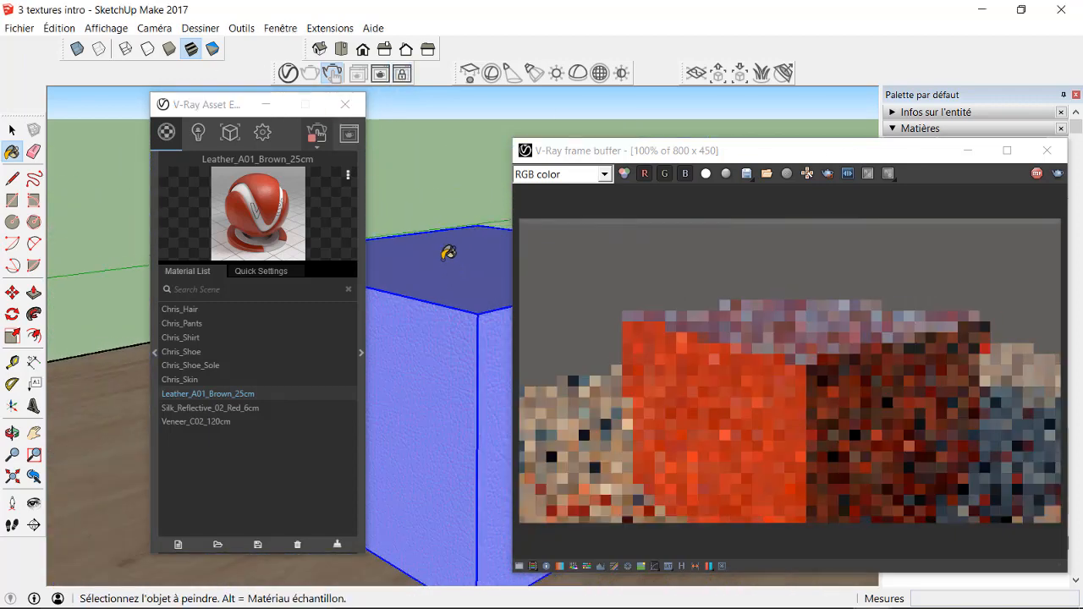
{"action": "scroll", "coordinate": [448, 253], "scroll_direction": "down", "scroll_amount": 5}
{"action": "mouse_move", "coordinate": [435, 256]}
{"action": "middle_mouse_down"}
{"action": "mouse_move", "coordinate": [431, 317]}
{"action": "mouse_move", "coordinate": [454, 333]}
{"action": "mouse_move", "coordinate": [464, 309]}
{"action": "middle_mouse_up"}
{"action": "scroll", "coordinate": [461, 254], "scroll_direction": "up", "scroll_amount": 6}
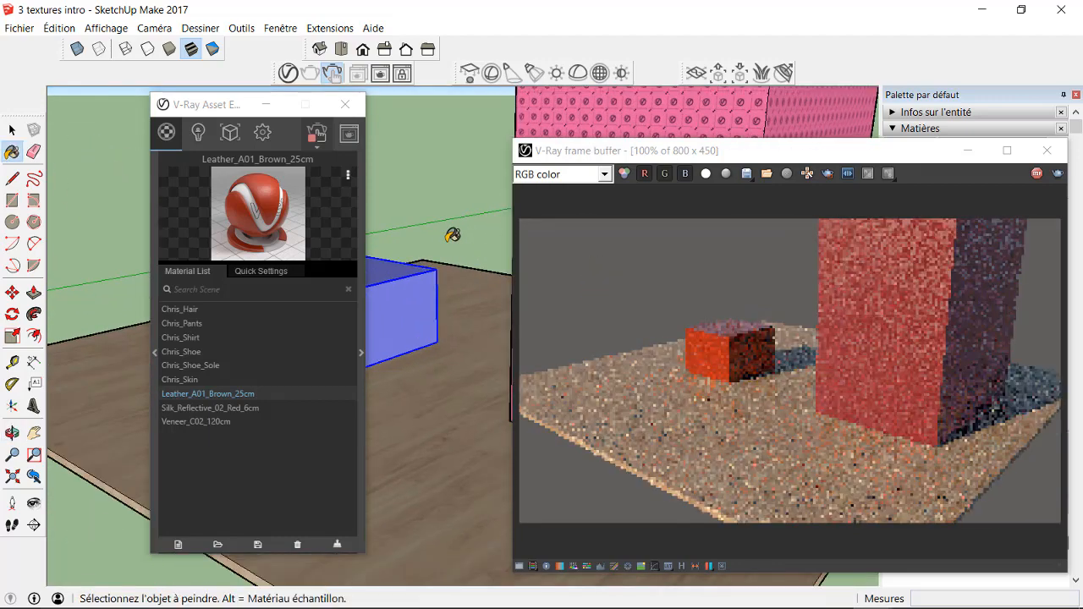
{"action": "mouse_move", "coordinate": [448, 353]}
{"action": "middle_mouse_down"}
{"action": "mouse_move", "coordinate": [438, 438]}
{"action": "mouse_move", "coordinate": [418, 330]}
{"action": "mouse_move", "coordinate": [428, 274]}
{"action": "mouse_move", "coordinate": [432, 291]}
{"action": "middle_mouse_up"}
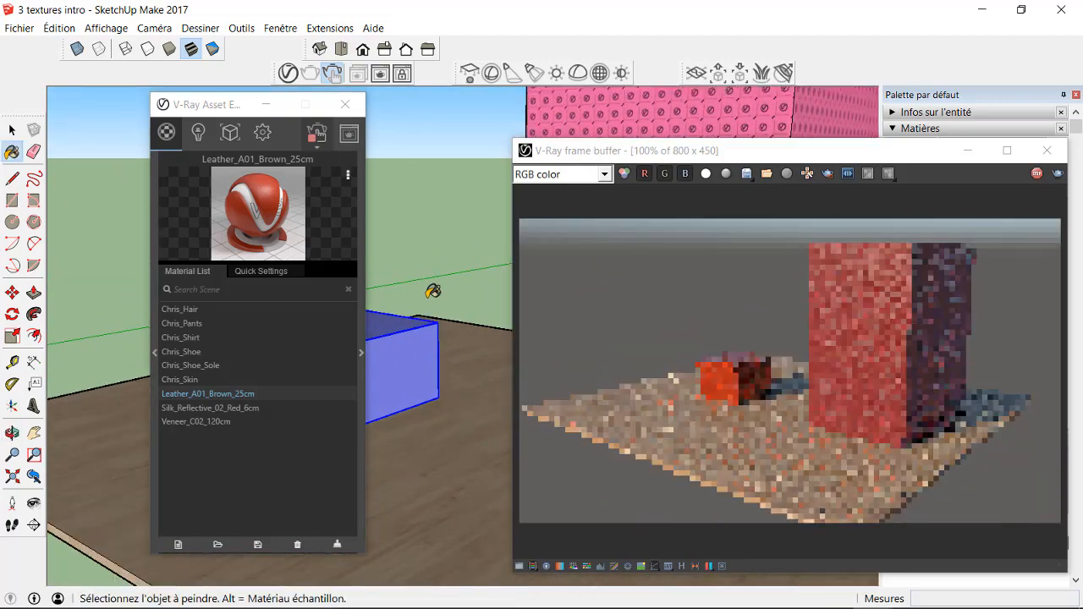
{"action": "scroll", "coordinate": [423, 315], "scroll_direction": "down", "scroll_amount": 2}
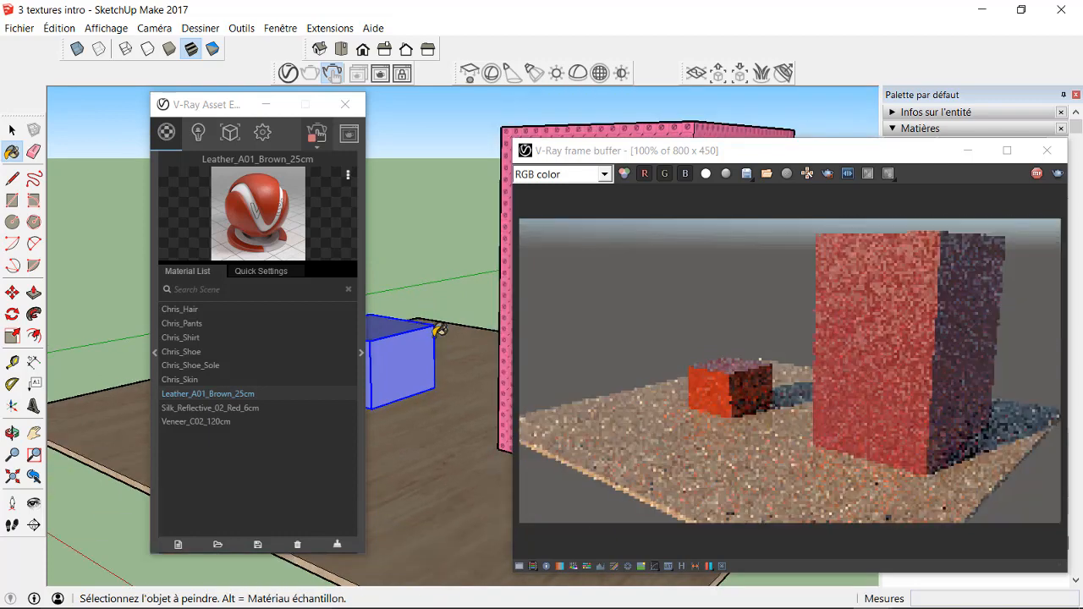